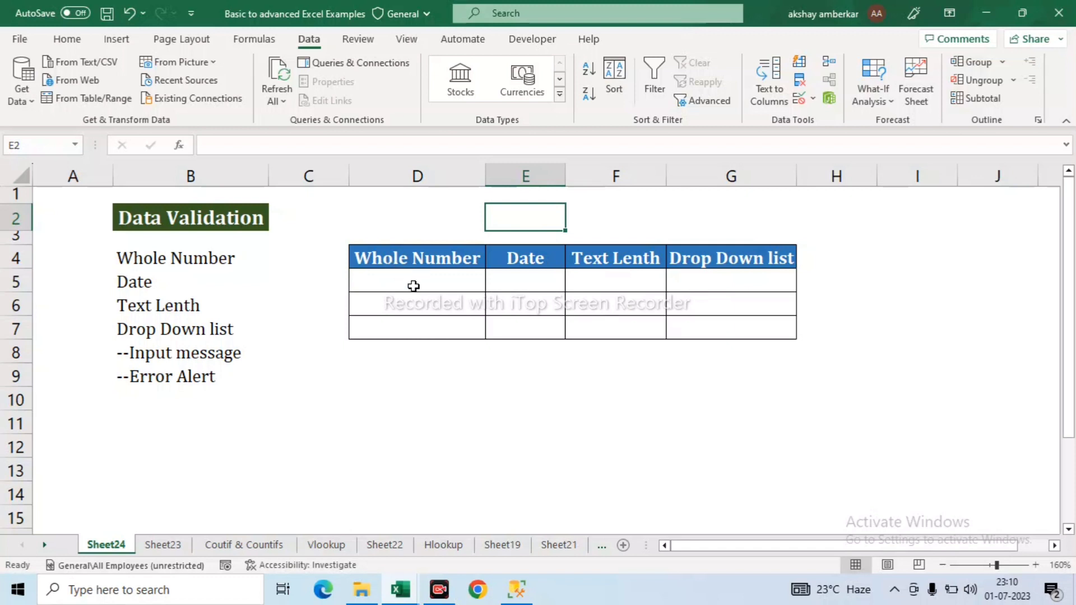
pyautogui.moveTo(413, 282); pyautogui.dragTo(412, 329)
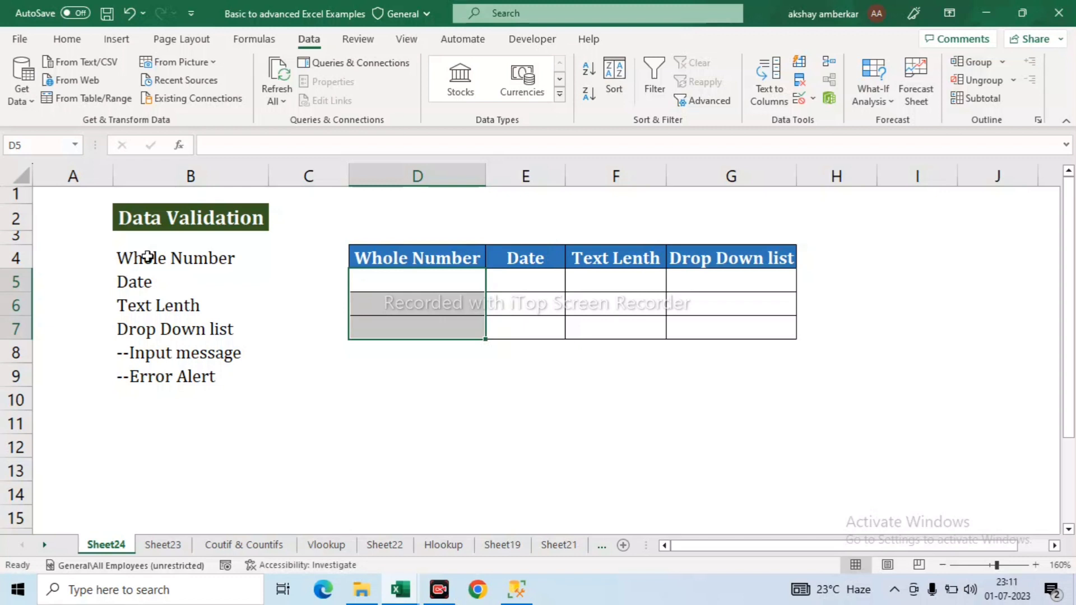
pyautogui.click(144, 283)
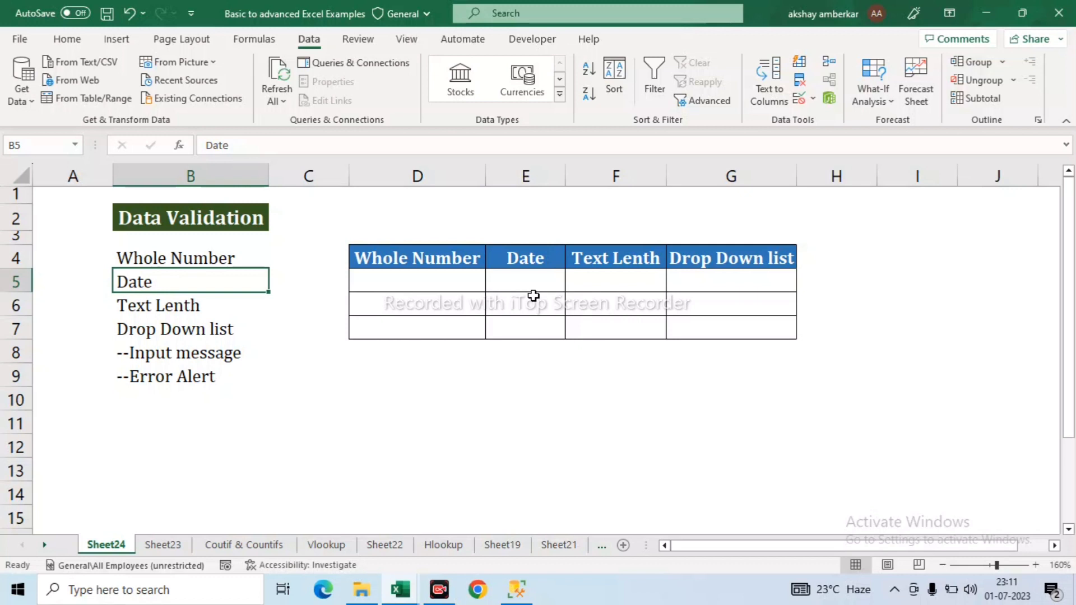
pyautogui.press('Down')
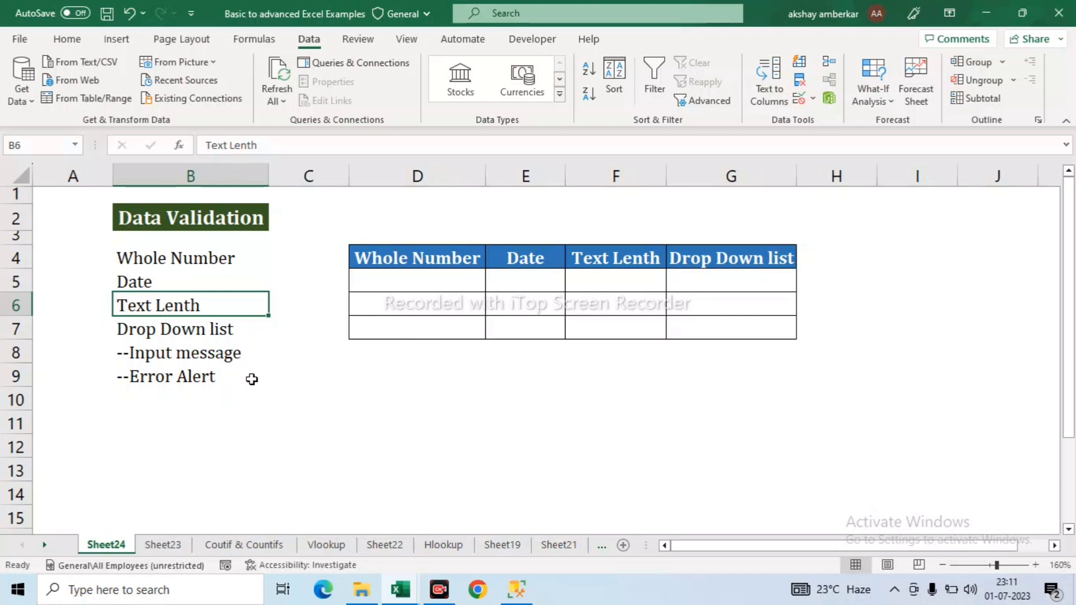
pyautogui.press('Down')
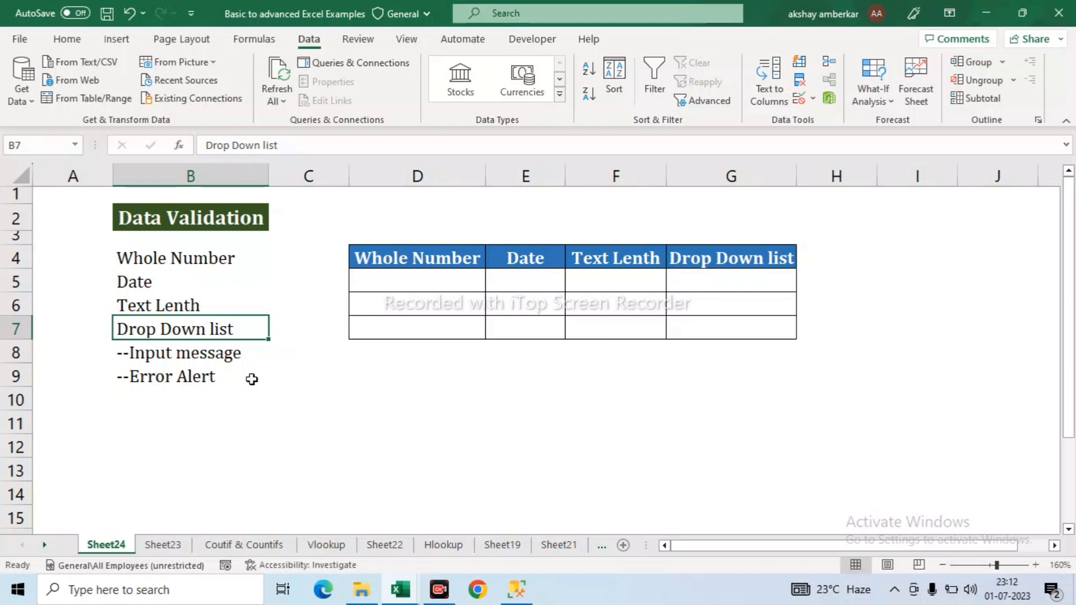
pyautogui.press('Up')
pyautogui.press('Up')
pyautogui.press('Up')
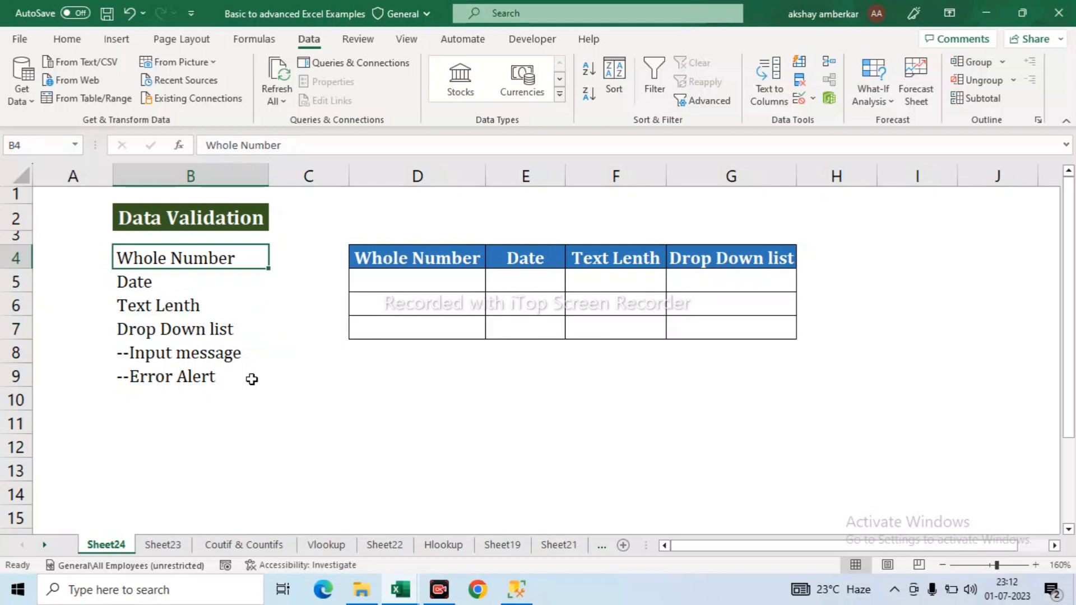
# Open the Data Validation settings for the empty cells D5:D7 in the Whole Number column.
pyautogui.press('Right')
pyautogui.press('Right')
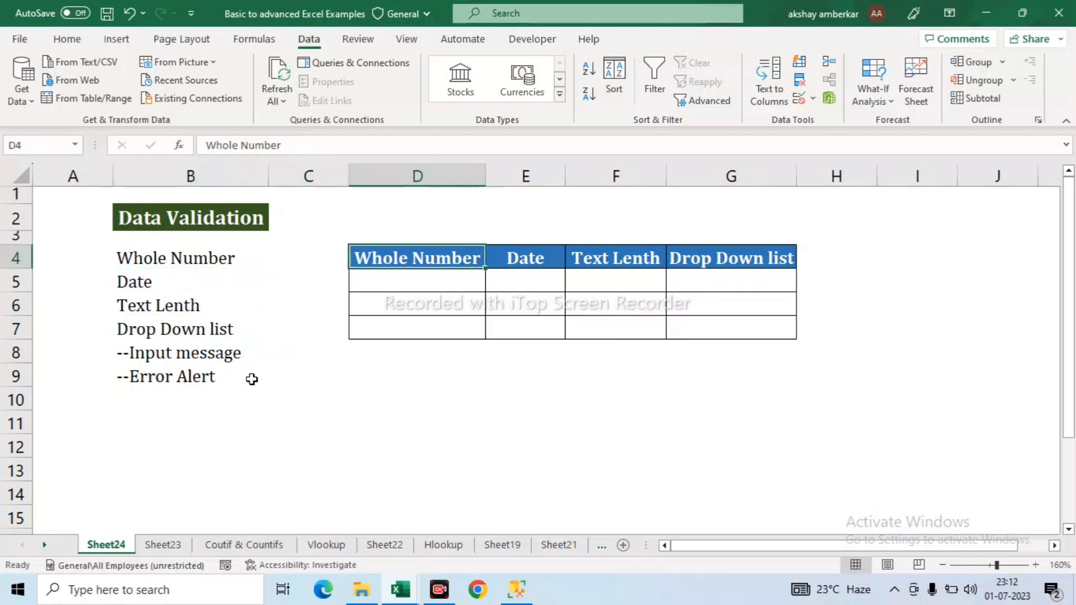
pyautogui.press('Down')
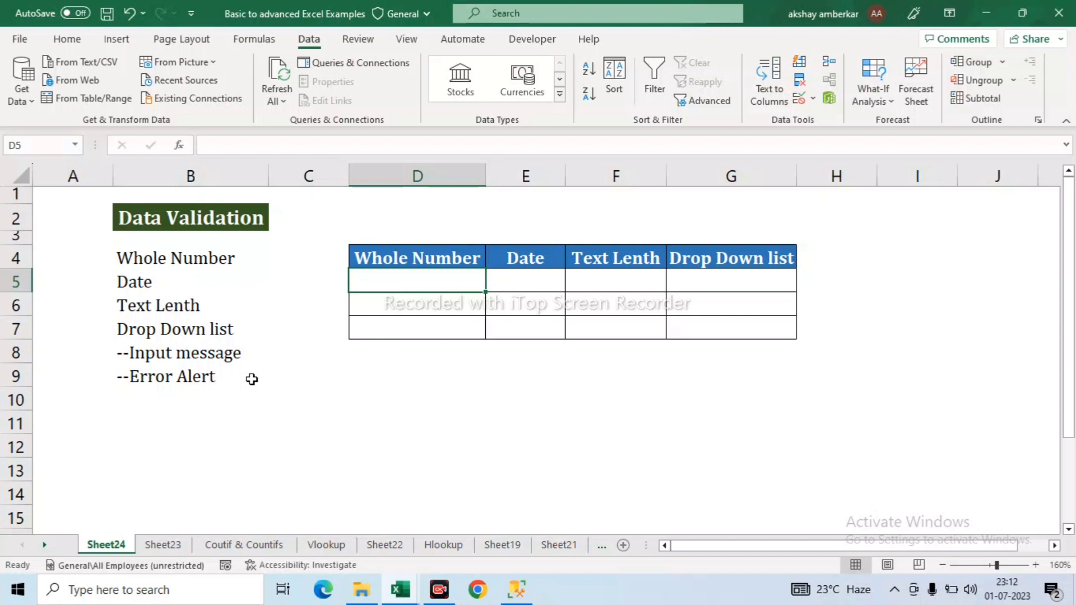
pyautogui.hotkey('shift', 'Down')
pyautogui.hotkey('shift', 'Down')
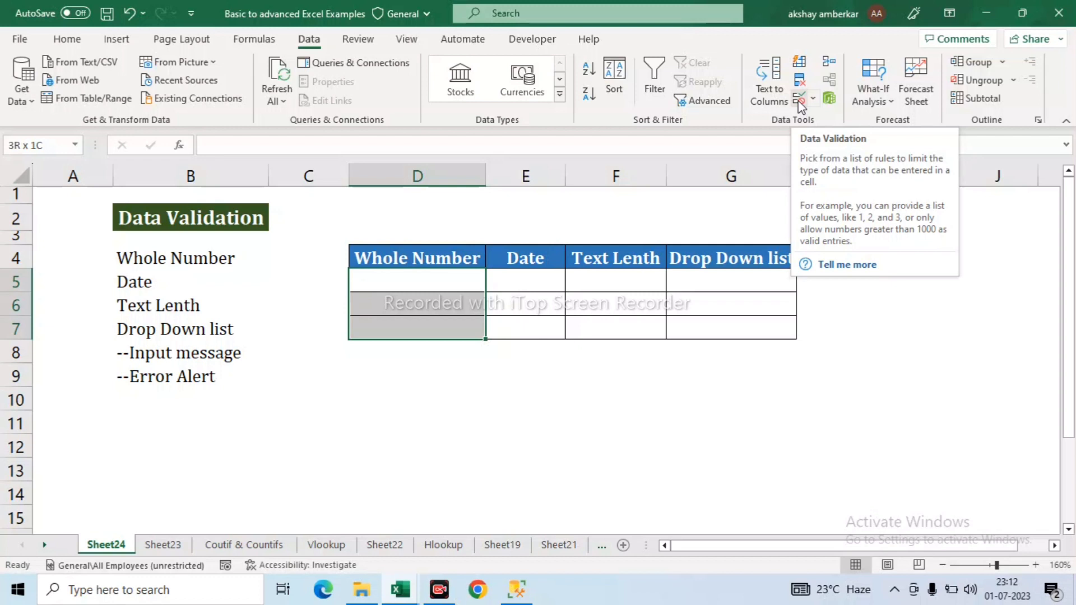
pyautogui.click(812, 99)
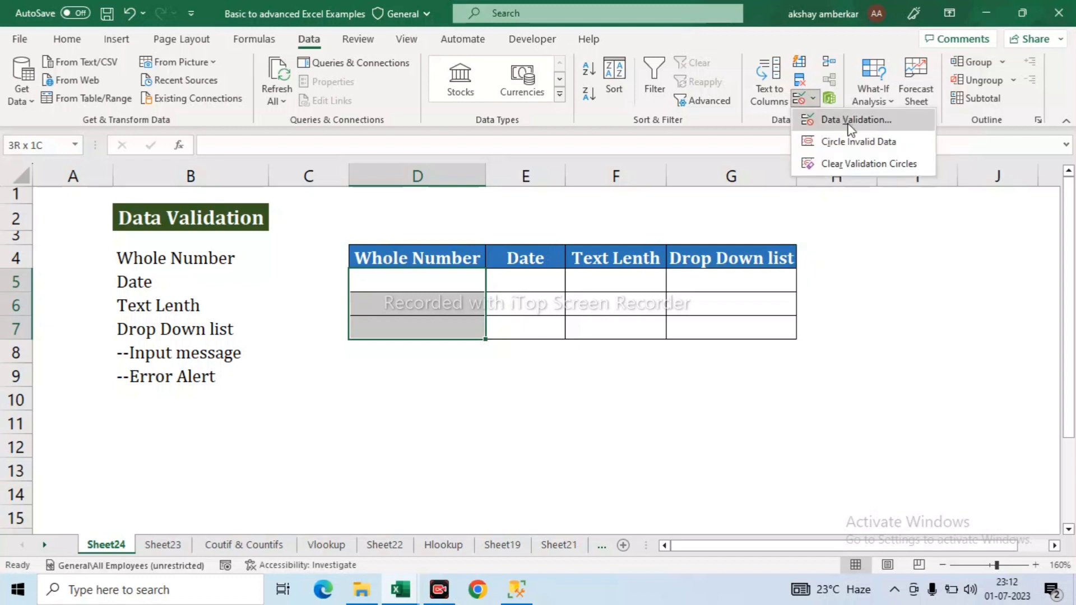
pyautogui.click(850, 128)
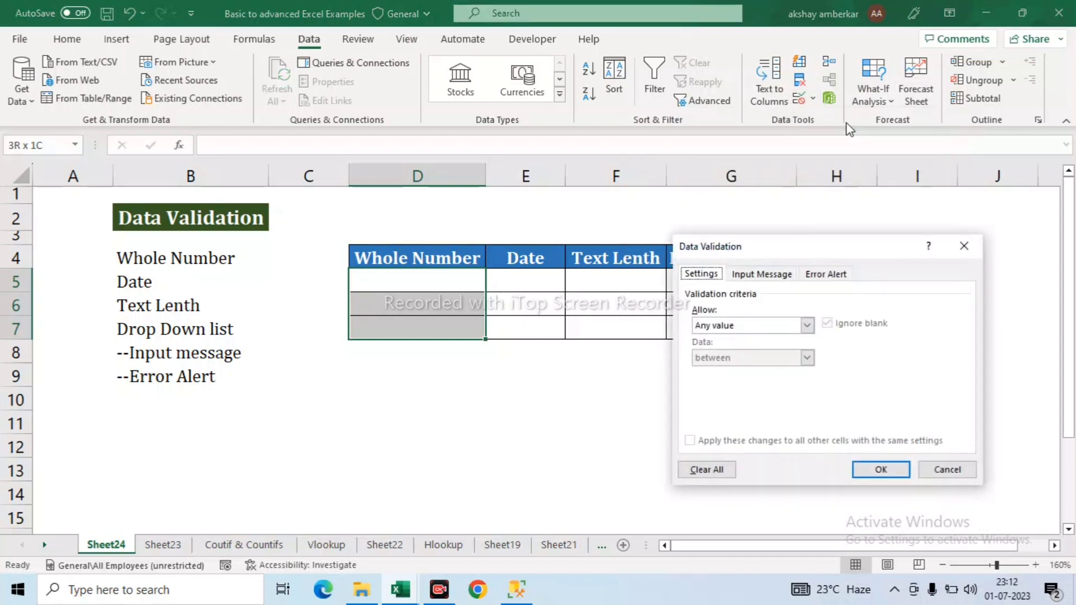
pyautogui.moveTo(817, 250); pyautogui.dragTo(263, 180)
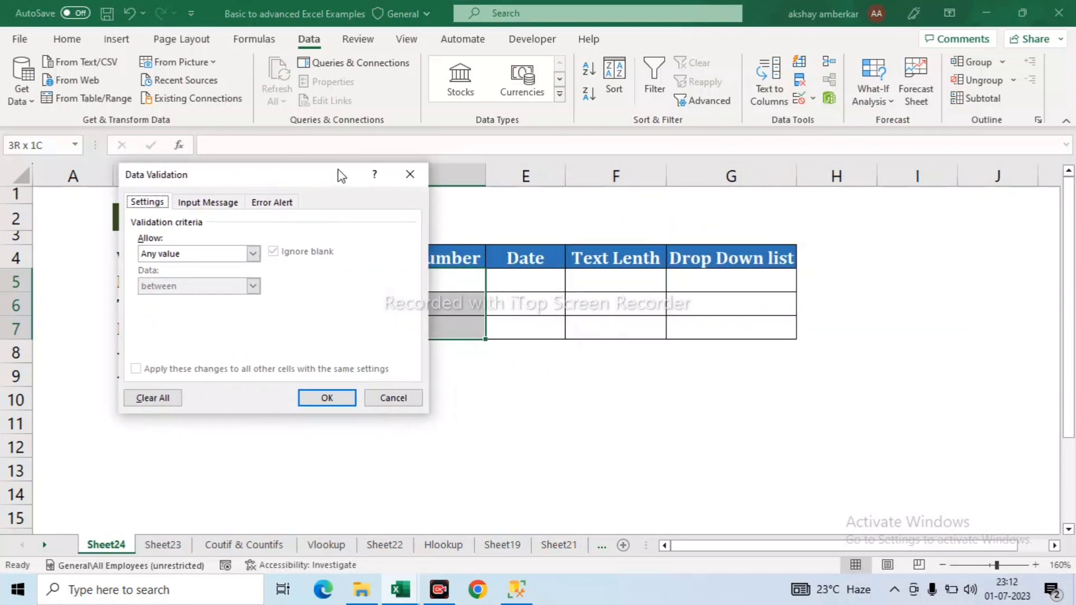
pyautogui.moveTo(338, 169); pyautogui.dragTo(234, 178)
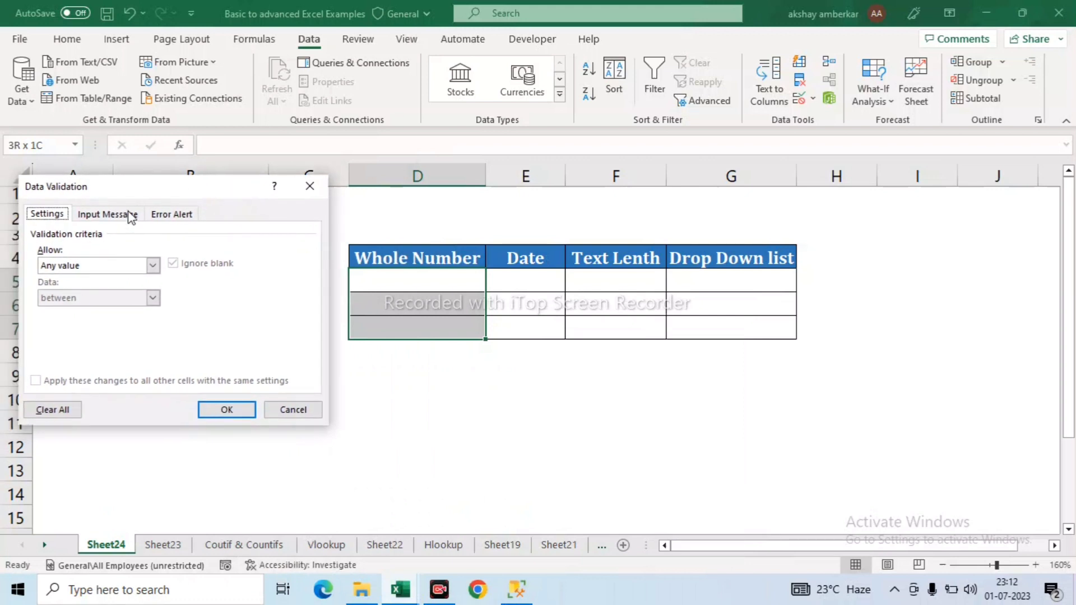
pyautogui.moveTo(183, 191); pyautogui.dragTo(605, 359)
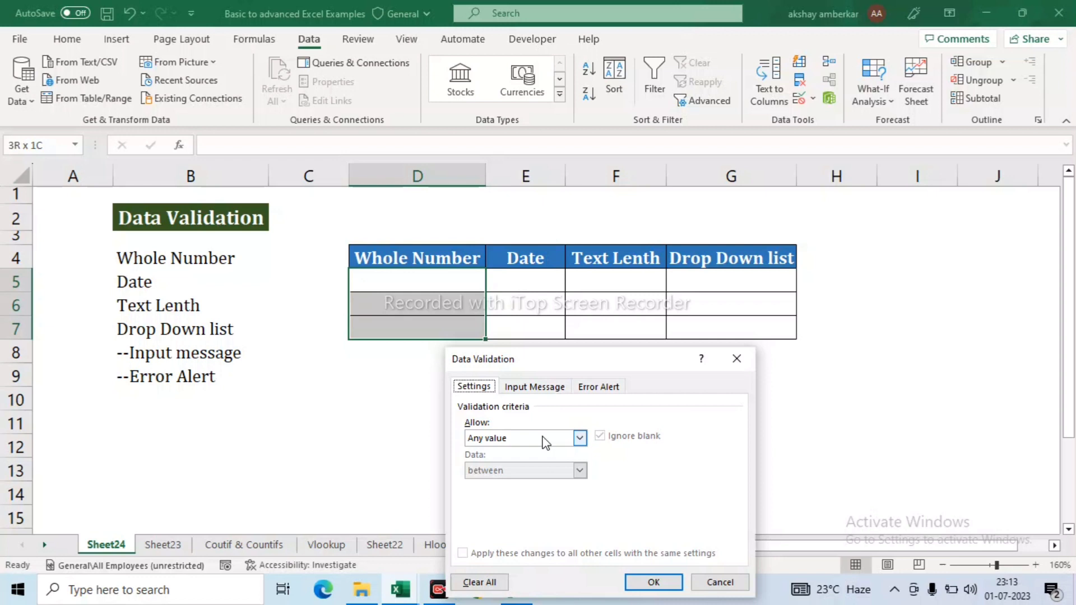
# Restrict the Whole Number cells D5:D7 to whole numbers between a minimum of 1 and a maximum of 1000.
pyautogui.click(579, 438)
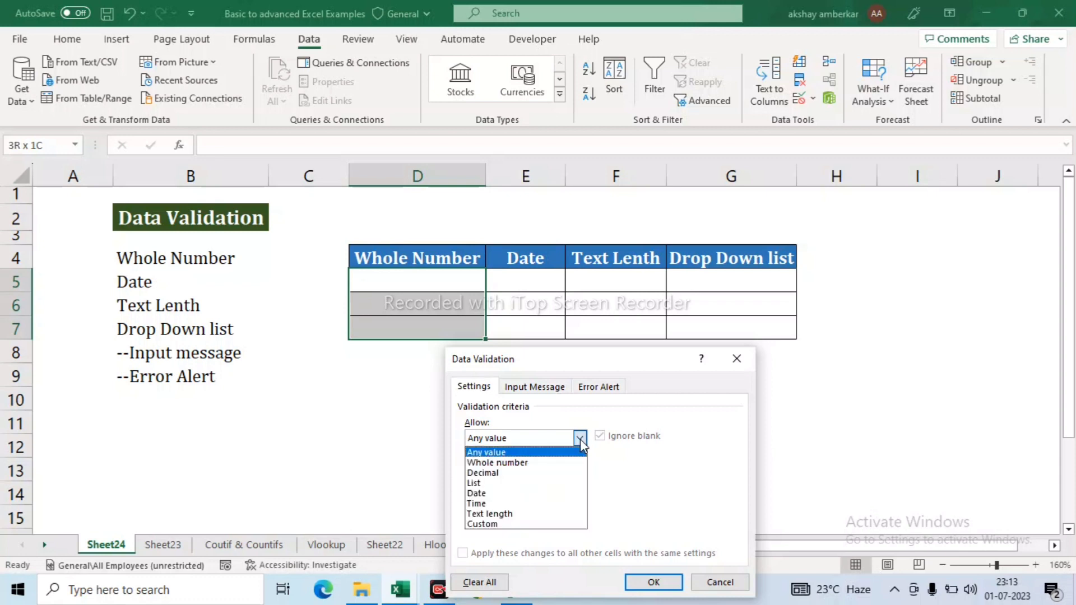
pyautogui.click(491, 465)
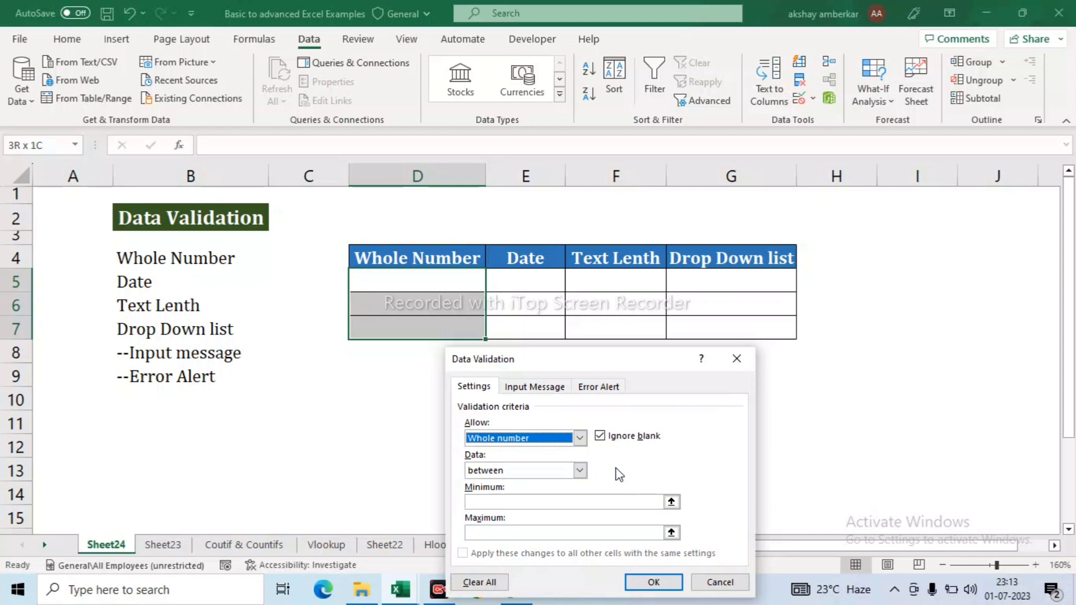
pyautogui.click(579, 472)
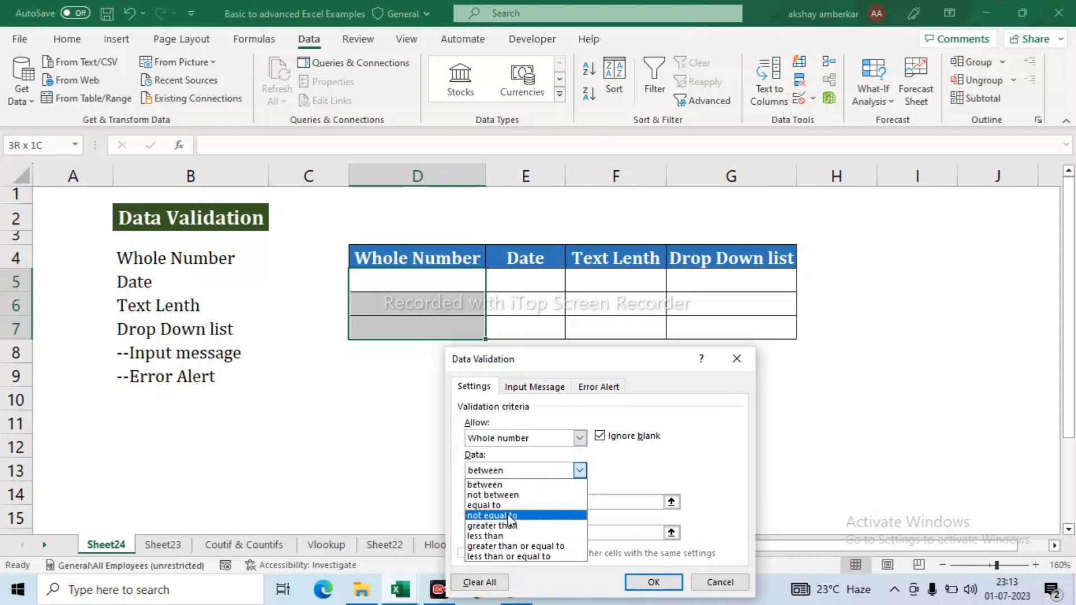
pyautogui.click(499, 487)
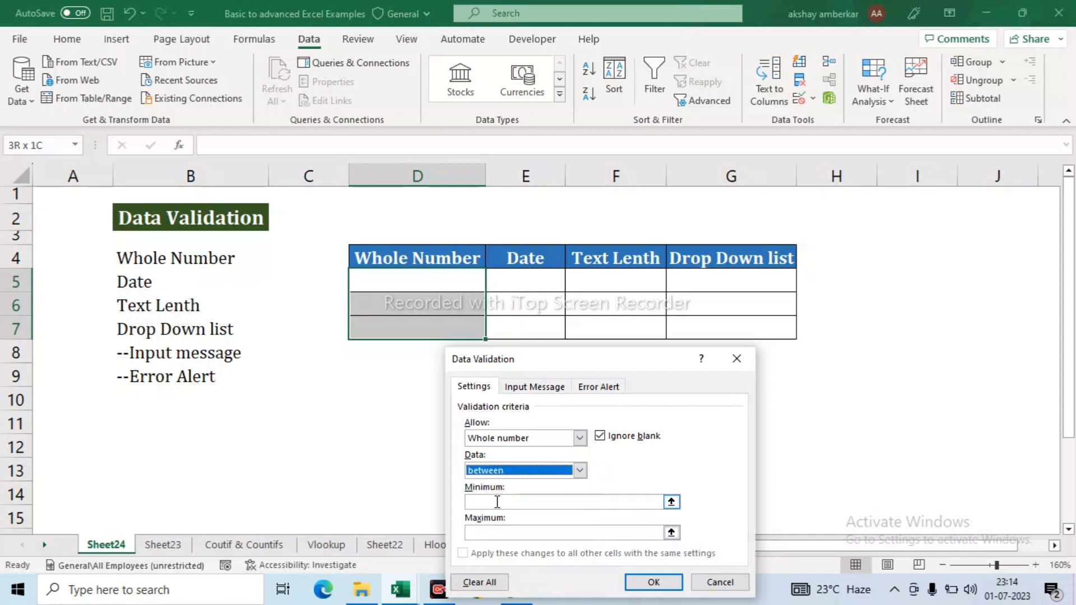
pyautogui.click(501, 505)
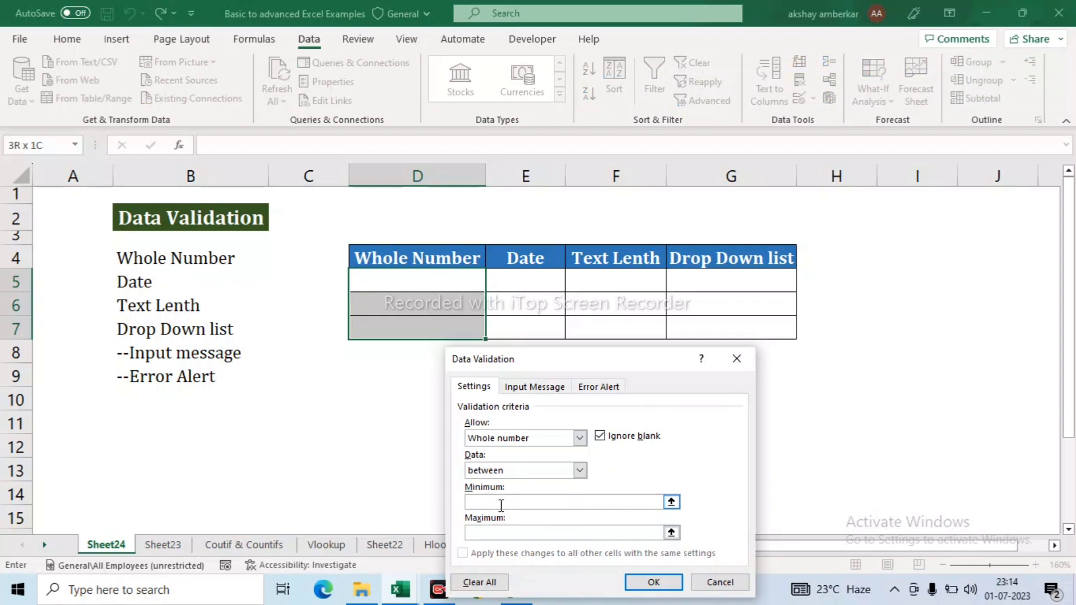
pyautogui.write('1')
pyautogui.click(504, 534)
pyautogui.write('1000')
pyautogui.click(508, 501)
pyautogui.click(536, 535)
pyautogui.click(655, 583)
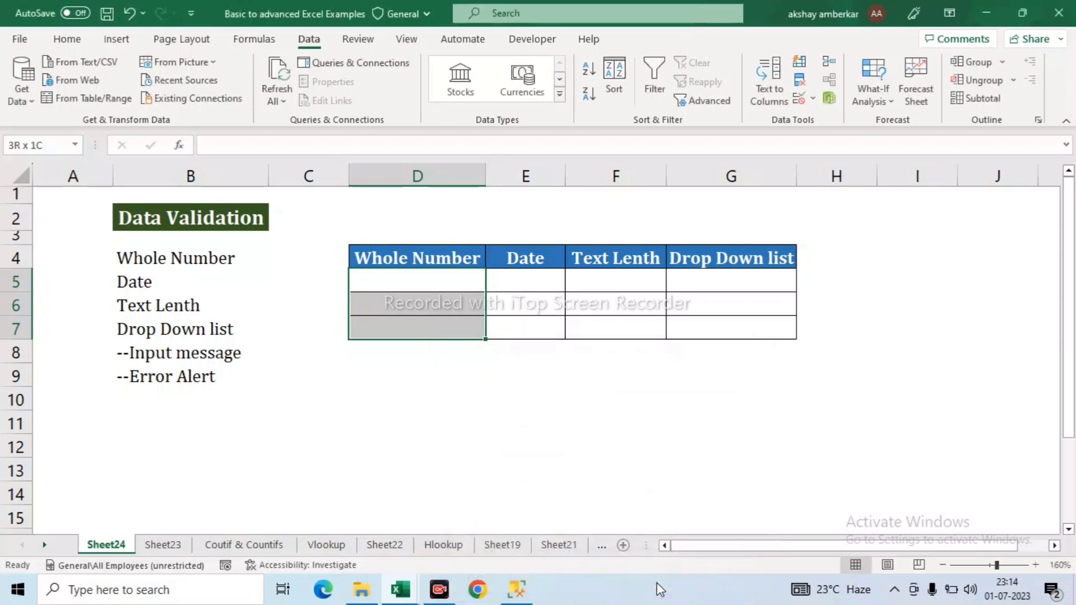
# Enter 50 in cell D5 to test the whole-number rule with a value inside the range.
pyautogui.click(443, 374)
pyautogui.click(417, 282)
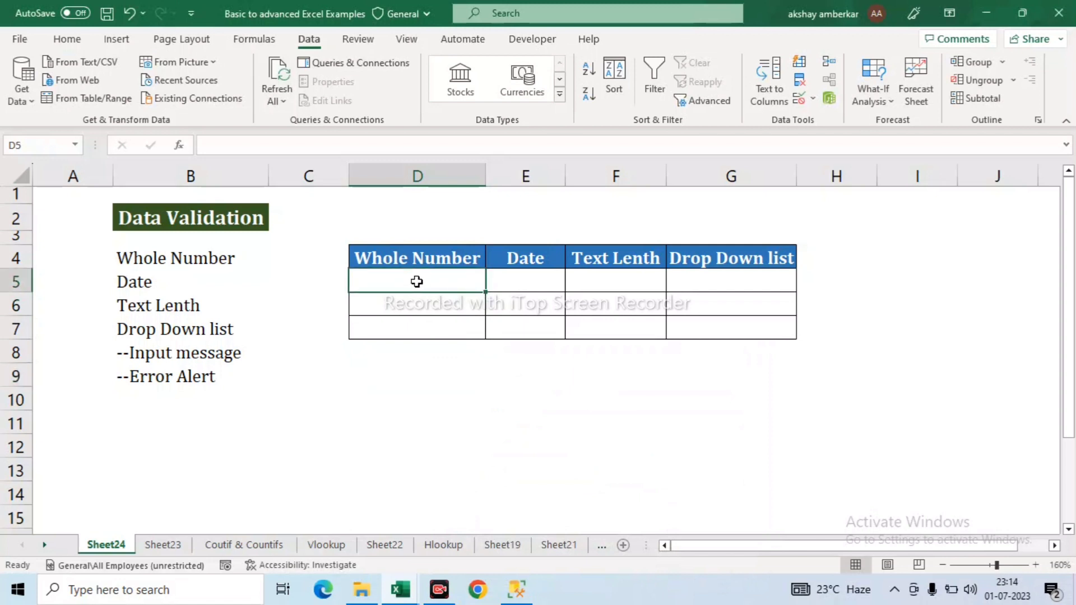
pyautogui.write('50')
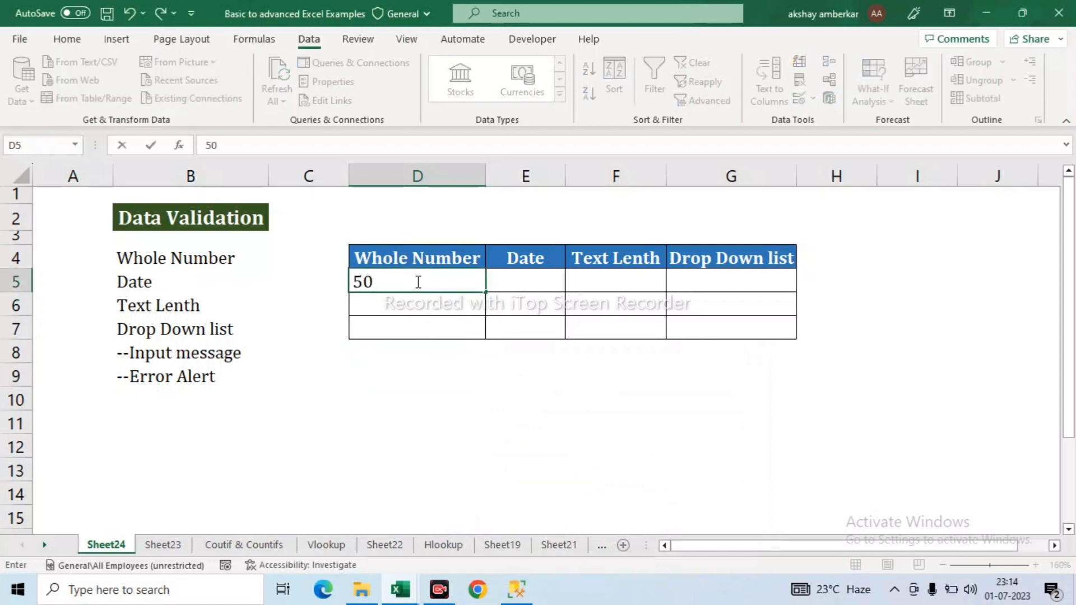
pyautogui.press('Return')
# Try to replace the entry in cell D5 with the text "erer".
pyautogui.click(417, 281)
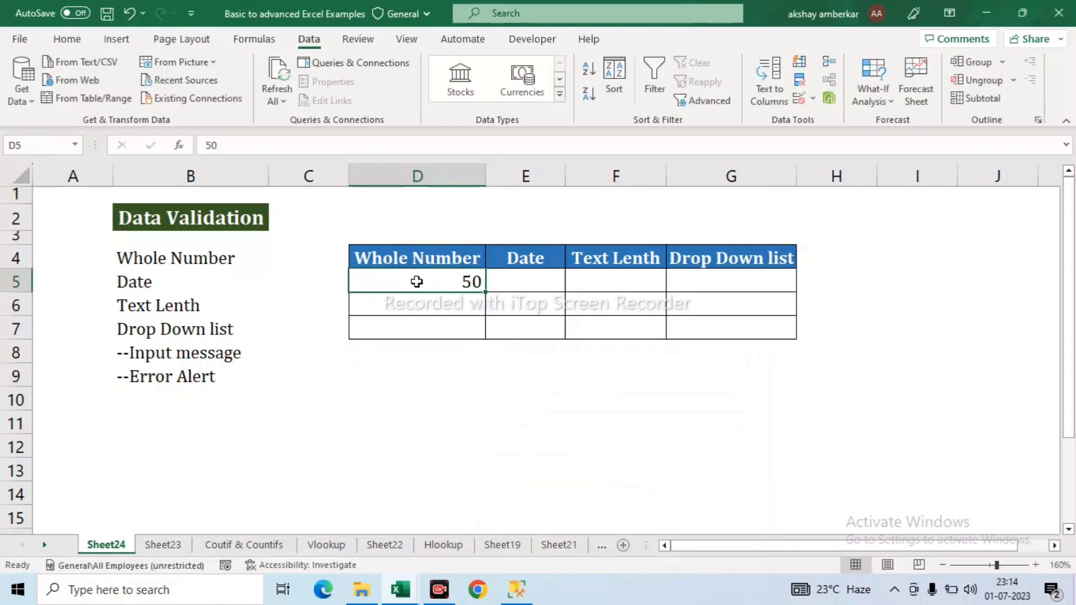
pyautogui.write('erer')
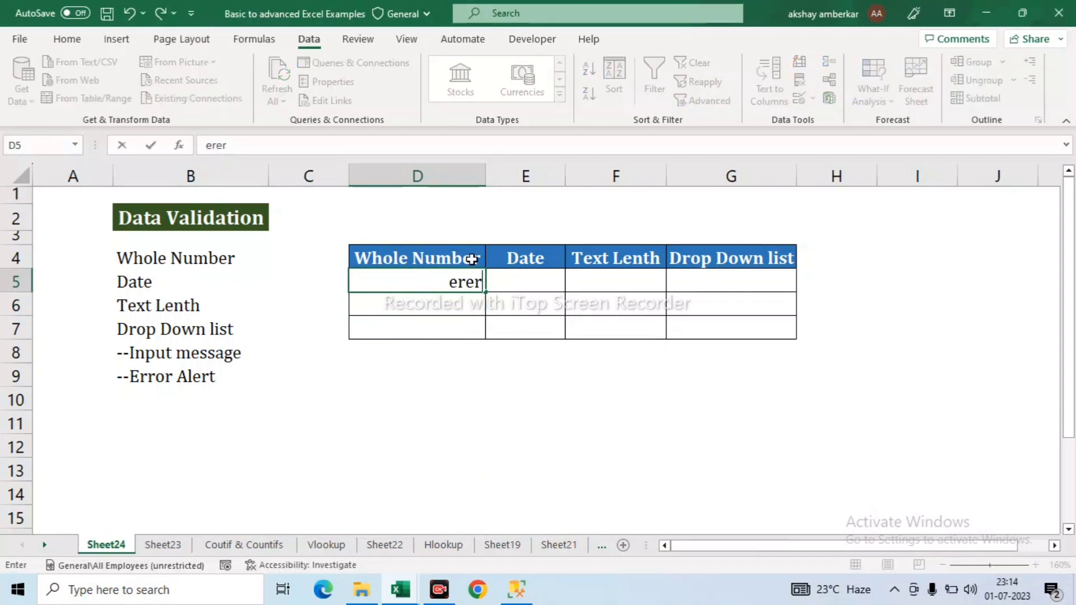
pyautogui.press('Return')
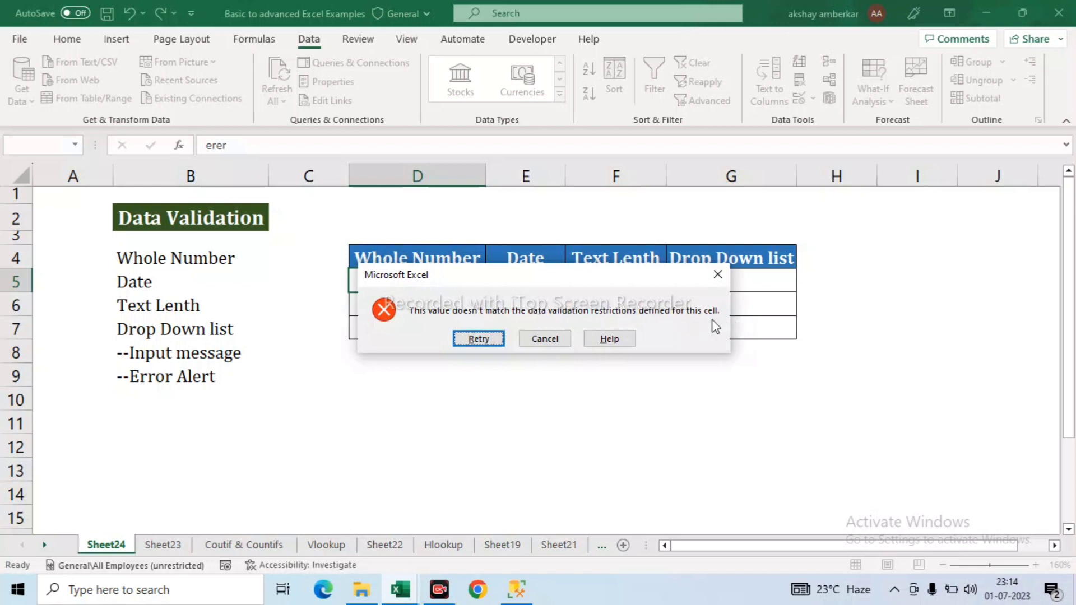
pyautogui.click(541, 338)
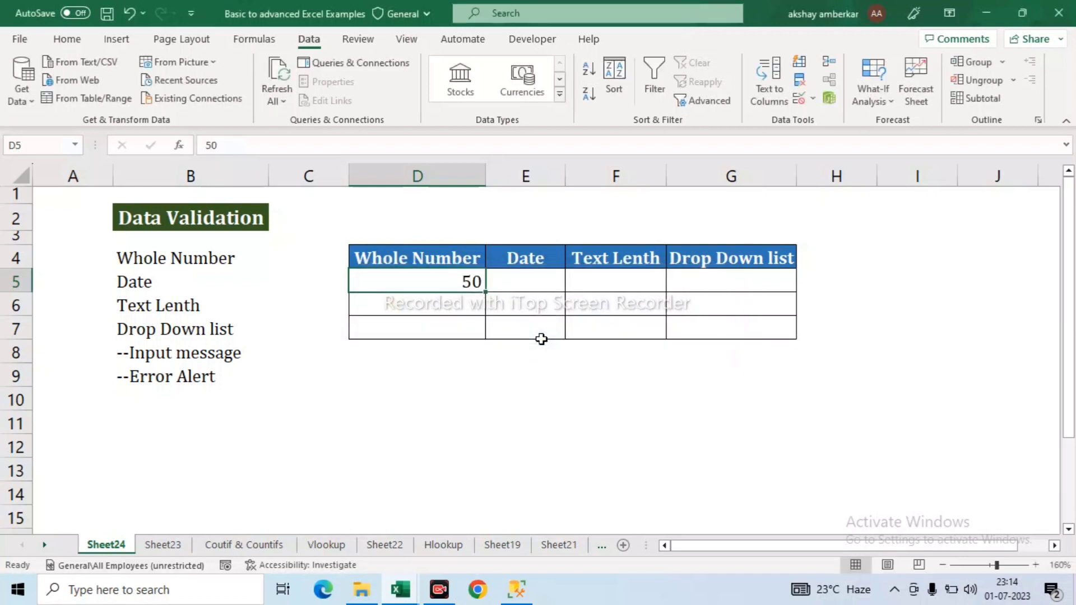
# Try to enter 1001, just above the allowed maximum, in cell D5.
pyautogui.click(461, 320)
pyautogui.click(469, 280)
pyautogui.write('1001')
pyautogui.press('Return')
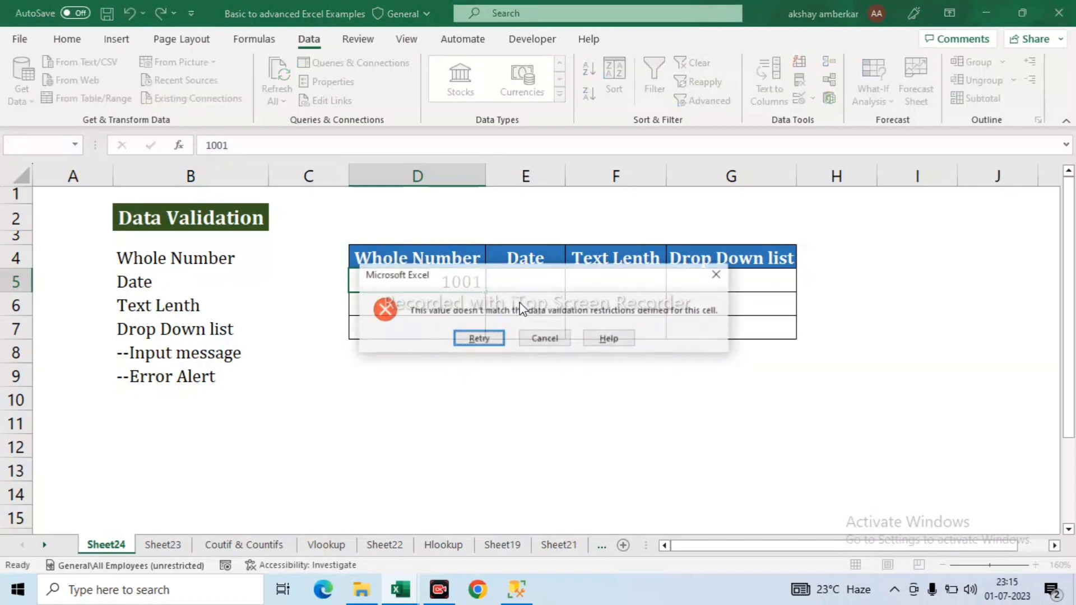
pyautogui.press('Escape')
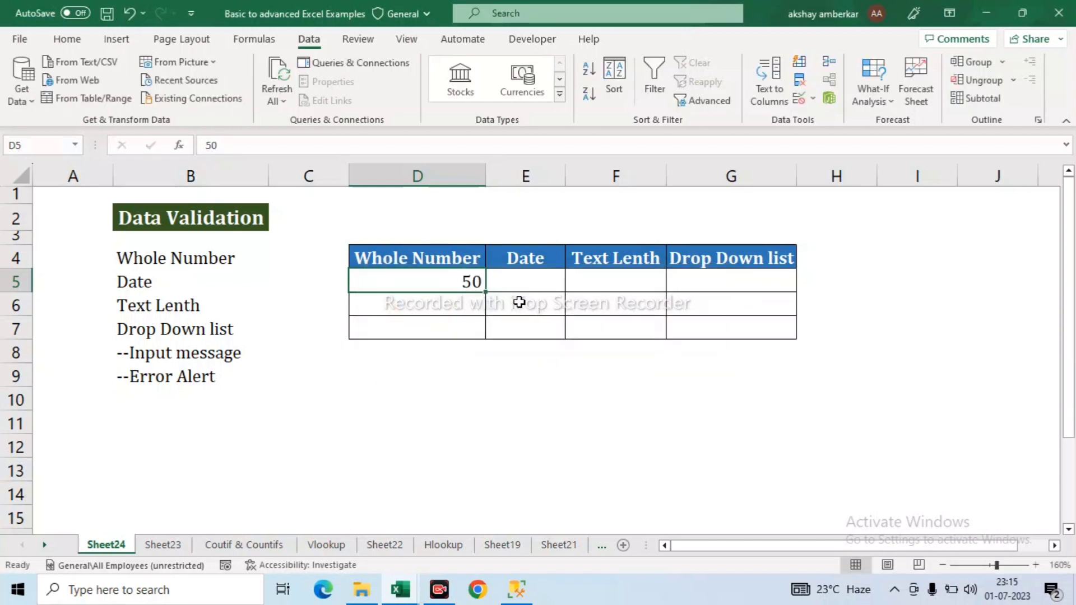
# Test both limits of the rule in cell D5 by entering 1000 and replacing it with 1.
pyautogui.write('1000')
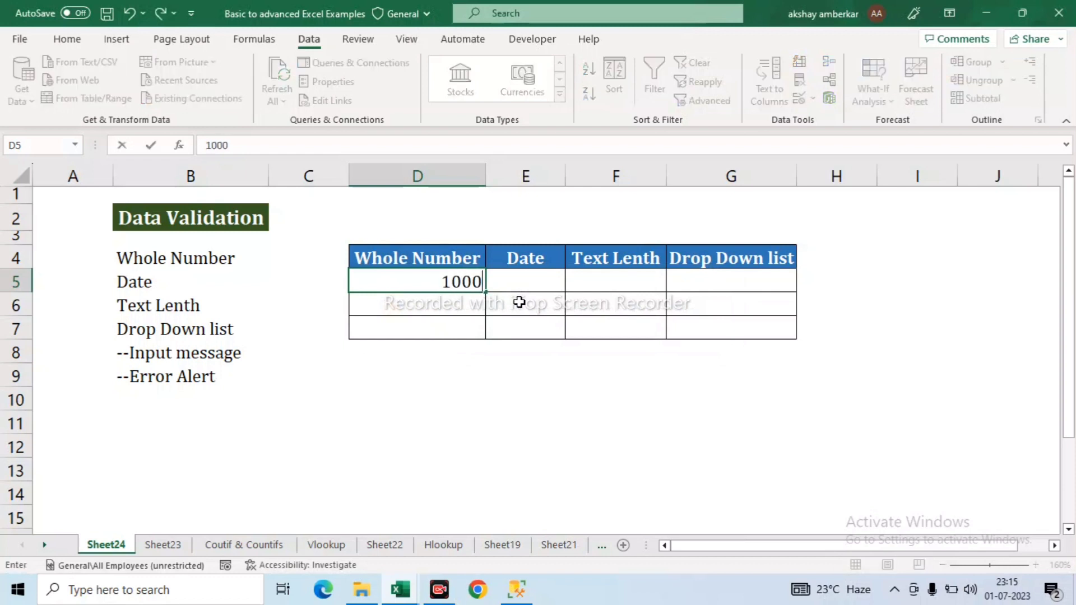
pyautogui.press('Return')
pyautogui.press('Up')
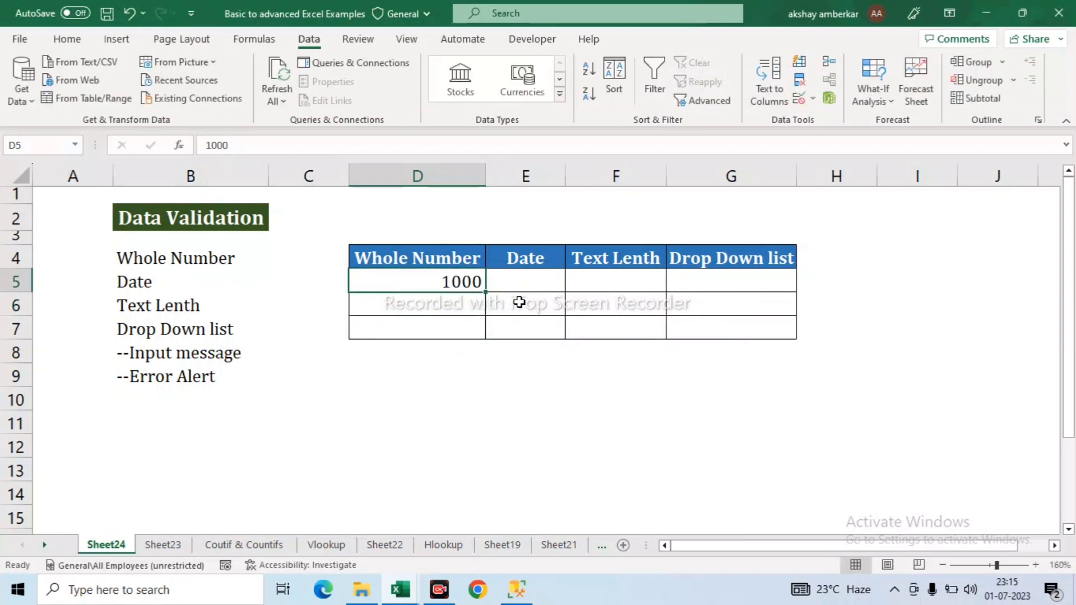
pyautogui.write('1')
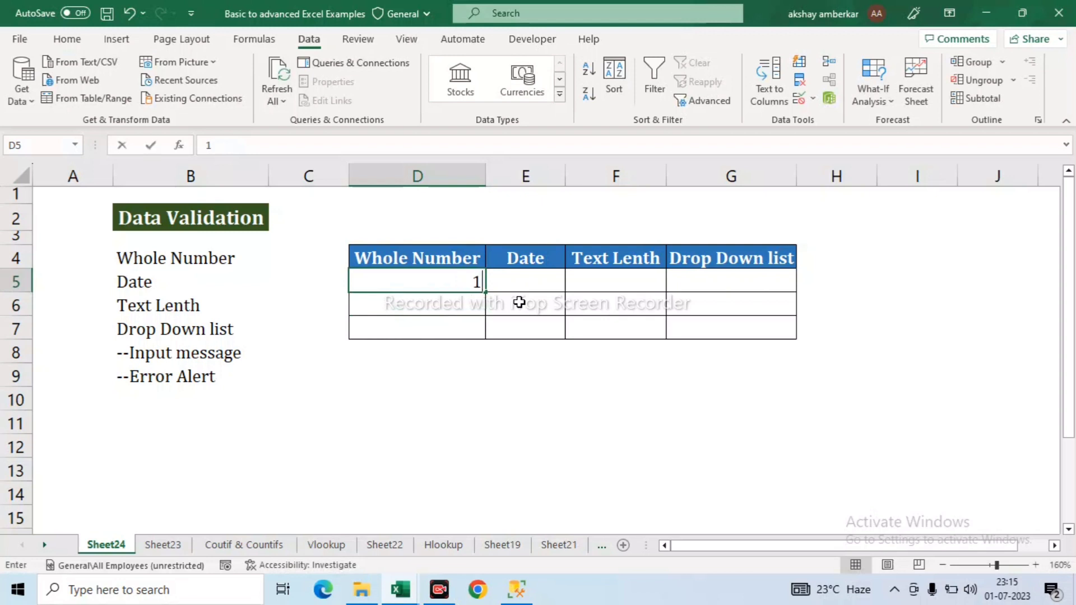
pyautogui.press('Return')
# Try to enter 0, just below the allowed minimum, in cell D5.
pyautogui.press('Up')
pyautogui.write('0')
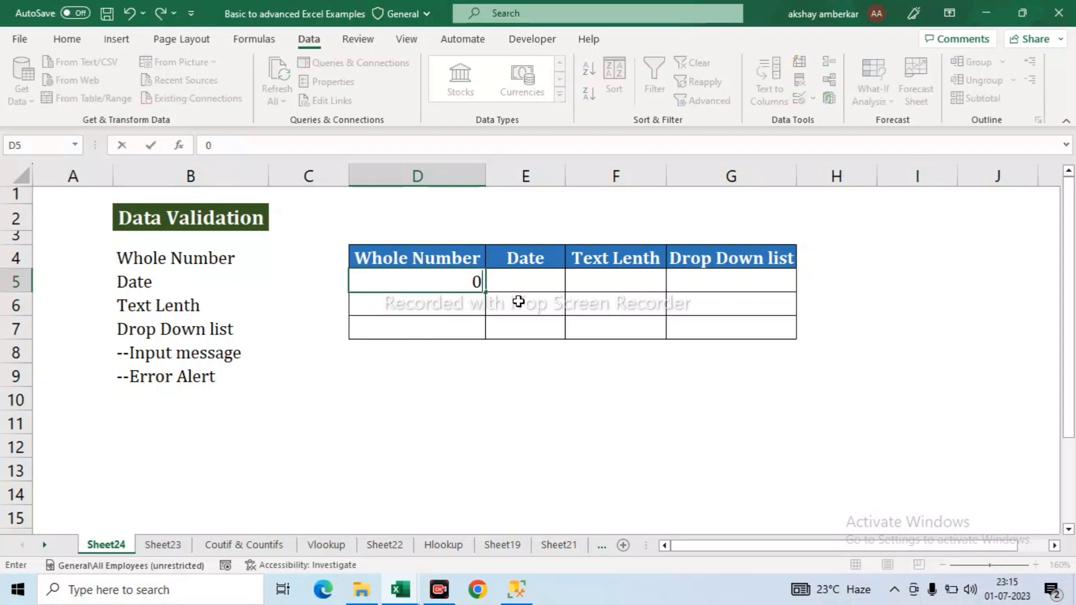
pyautogui.press('Return')
pyautogui.press('Escape')
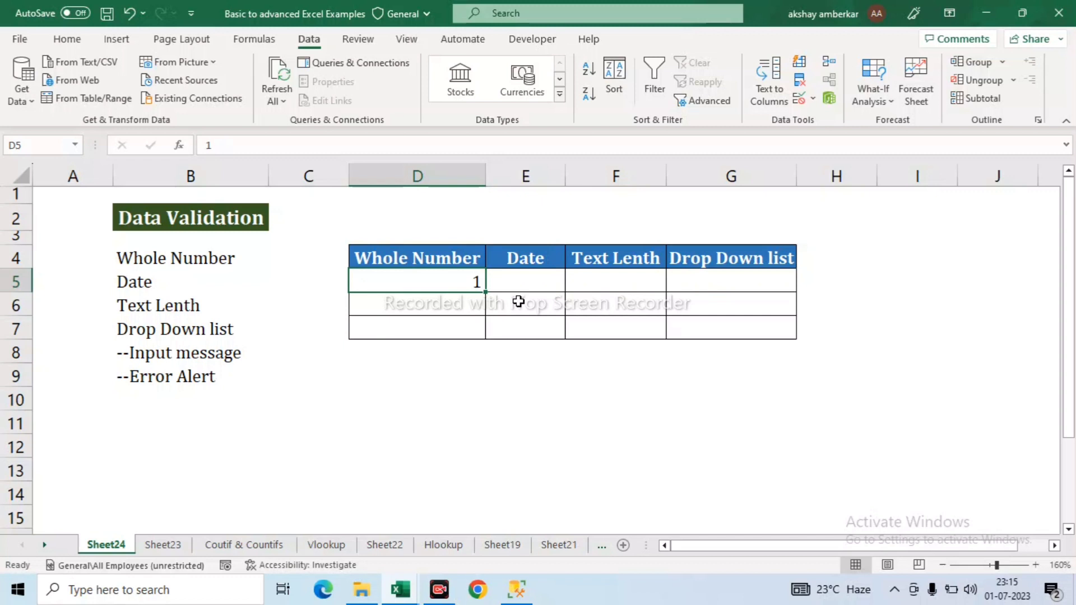
# Open data validation for the Date column cells E5:E7 and allow only Date values.
pyautogui.press('Right')
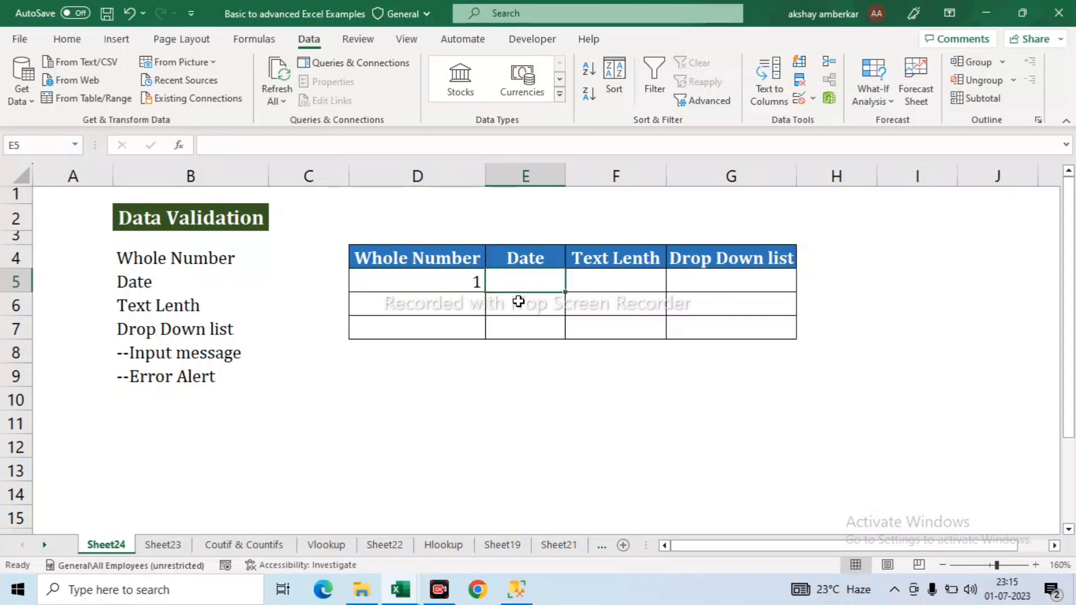
pyautogui.press('Up')
pyautogui.press('Down')
pyautogui.hotkey('shift', 'Down')
pyautogui.hotkey('shift', 'Down')
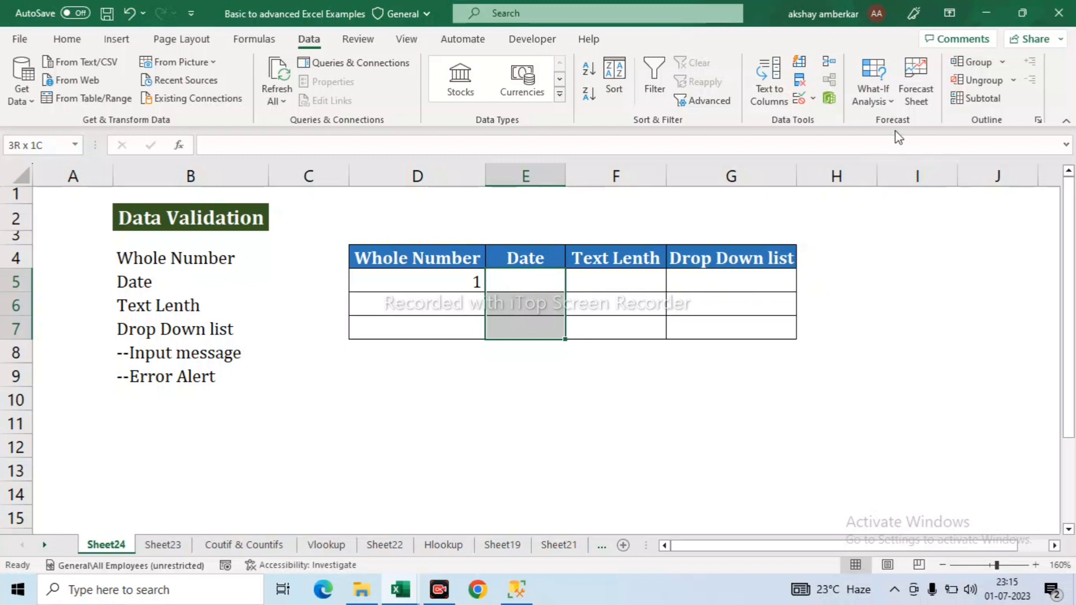
pyautogui.click(813, 100)
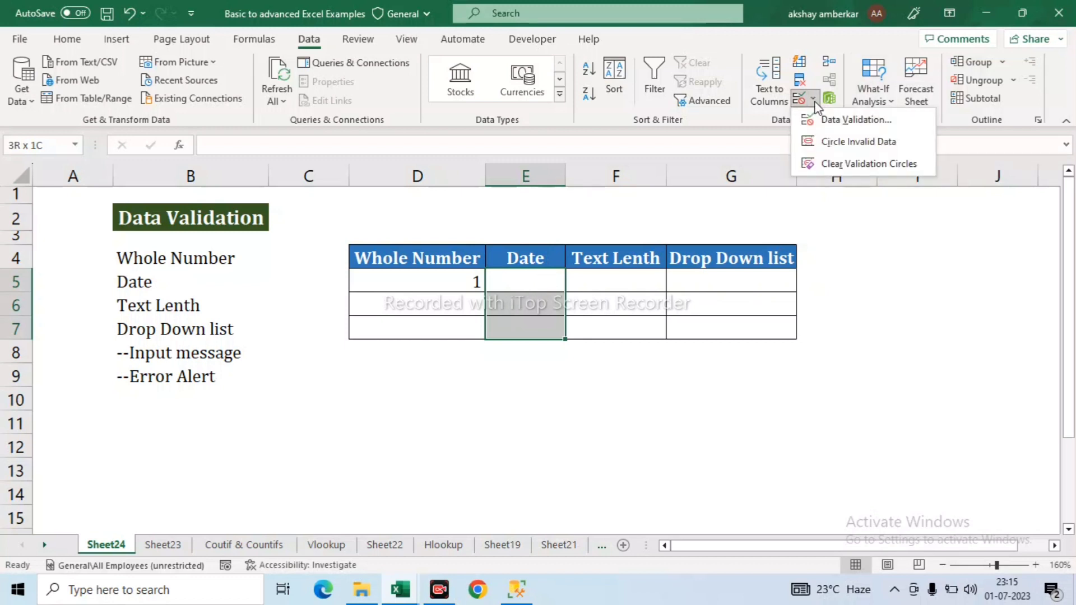
pyautogui.click(849, 121)
pyautogui.click(580, 408)
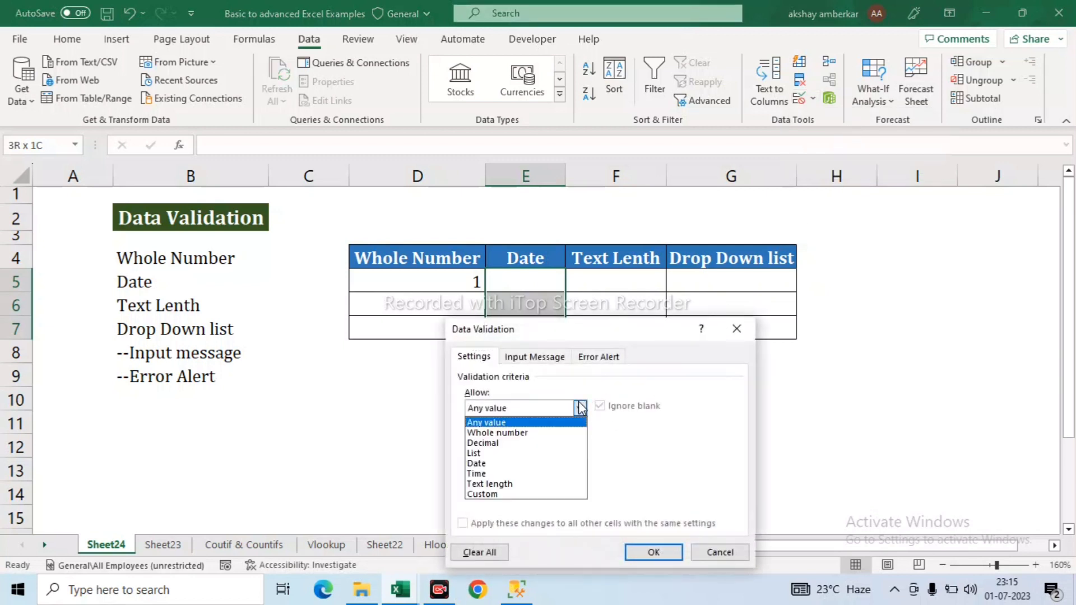
pyautogui.click(489, 464)
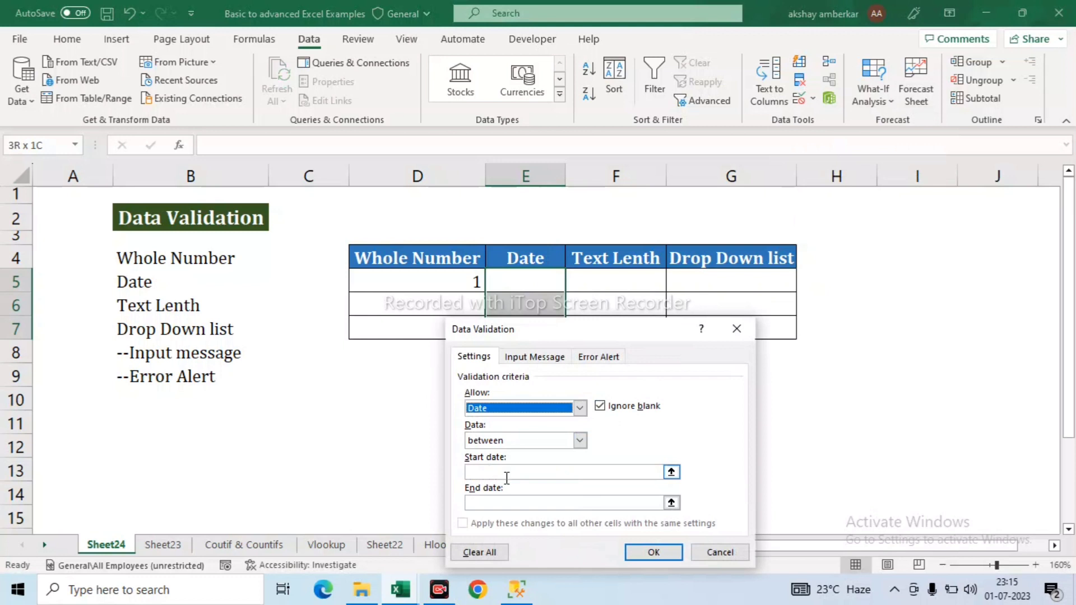
# Set the date rule's start date to 01/01/2000 and end date to 31/12/2050, and apply it to the cells.
pyautogui.click(499, 471)
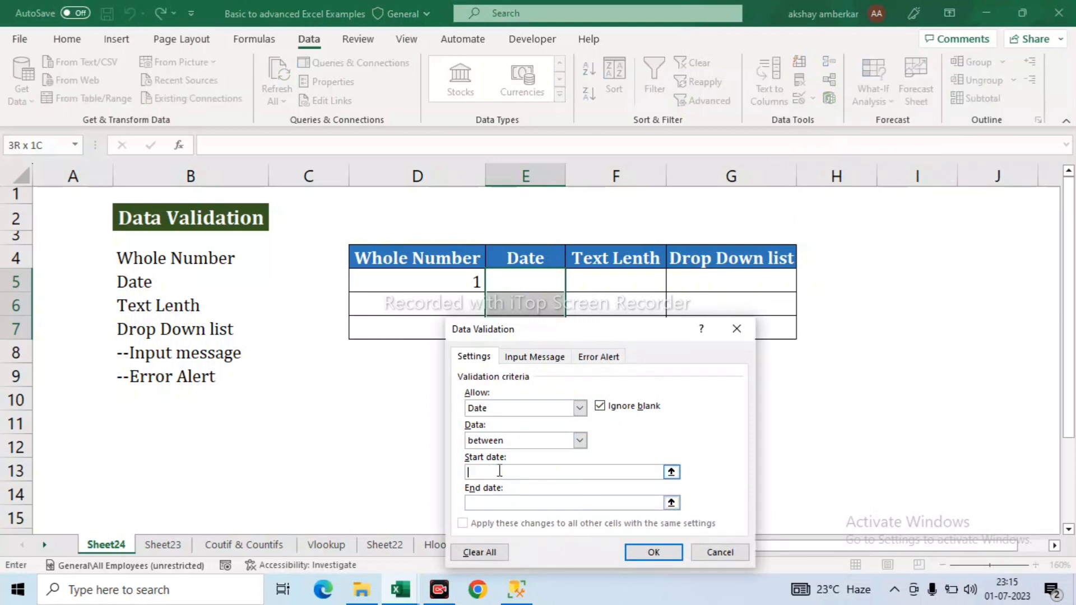
pyautogui.write('01/01/2000')
pyautogui.click(485, 503)
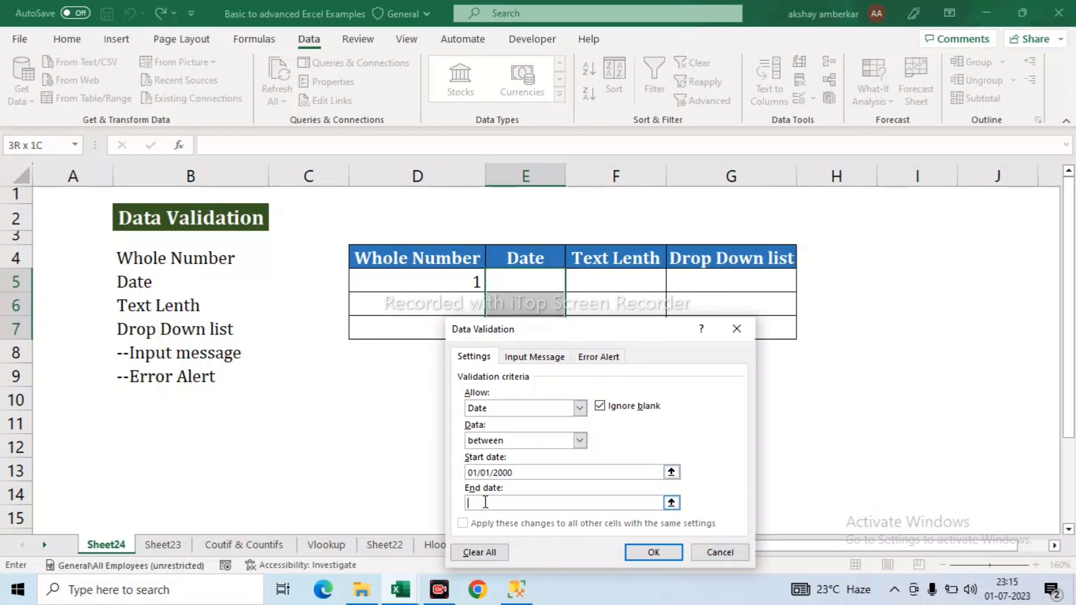
pyautogui.write('31/12/2050')
pyautogui.click(645, 552)
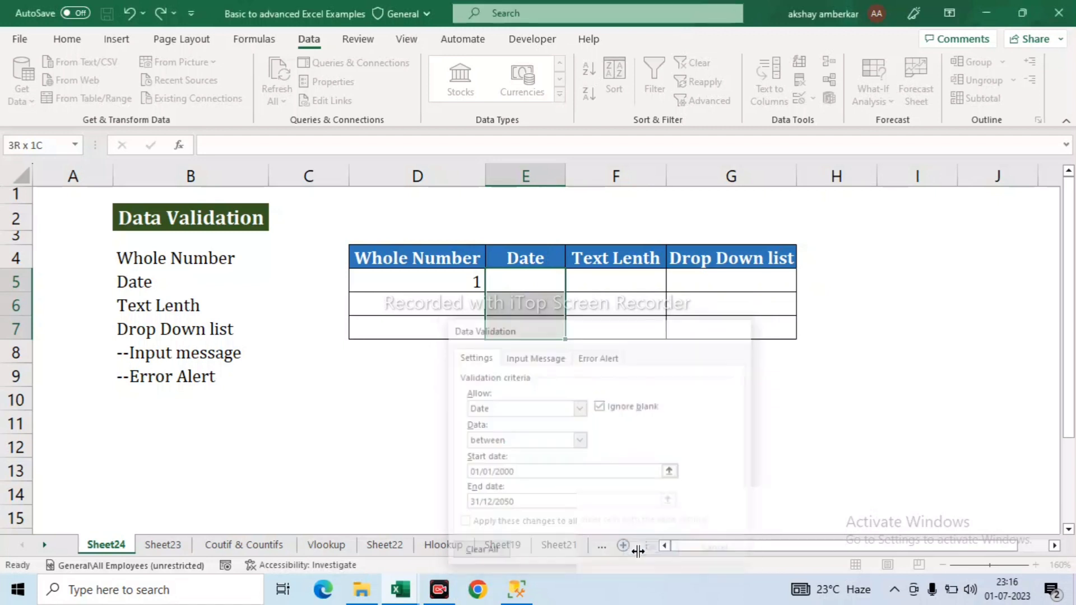
# Try to enter the number 7 in the date-restricted cell E5.
pyautogui.click(528, 281)
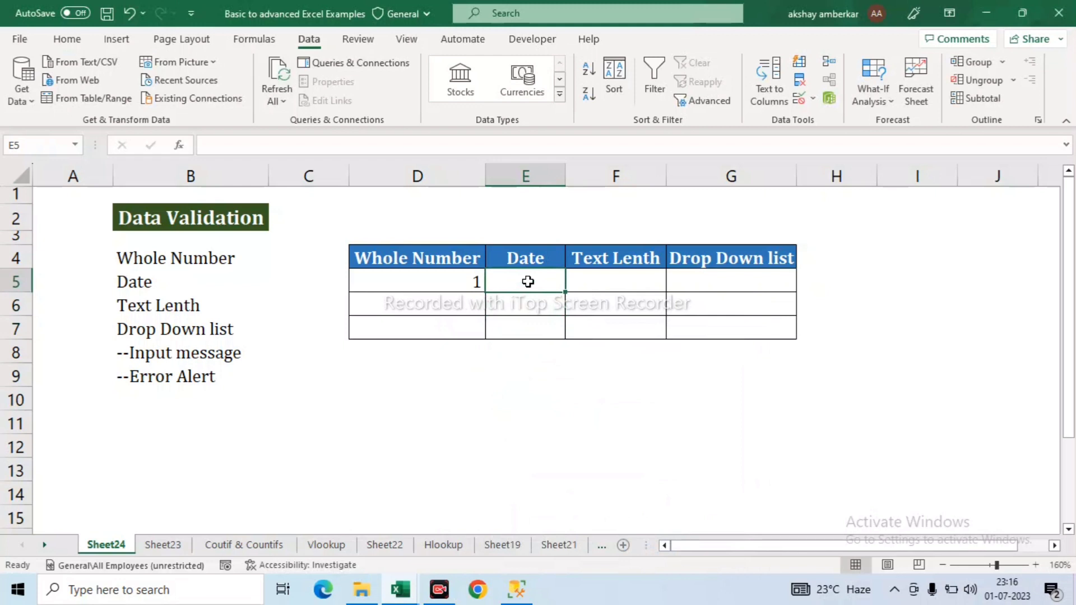
pyautogui.write('7')
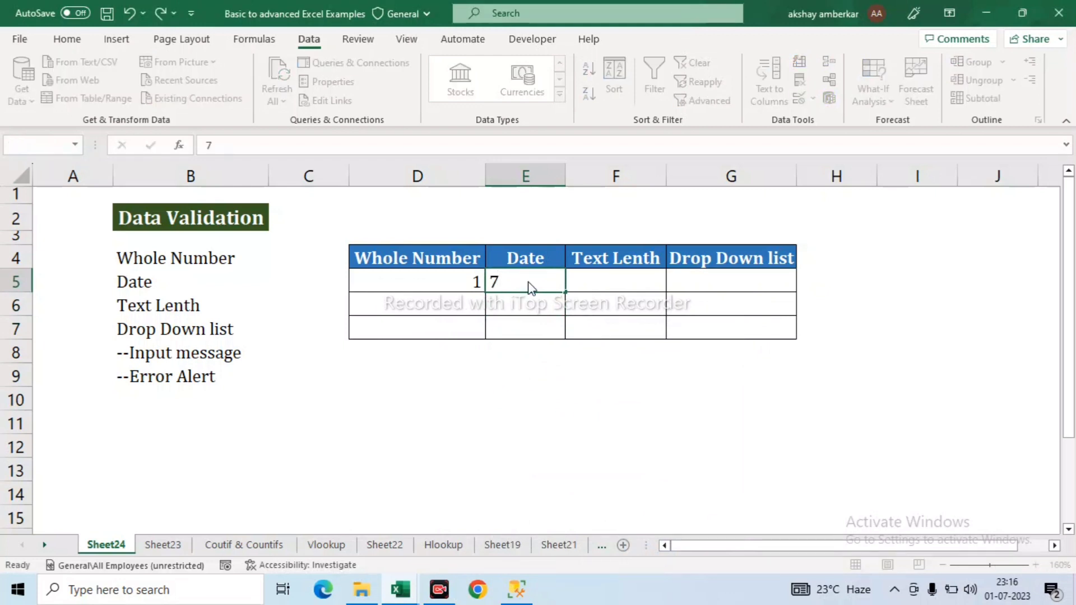
pyautogui.press('Return')
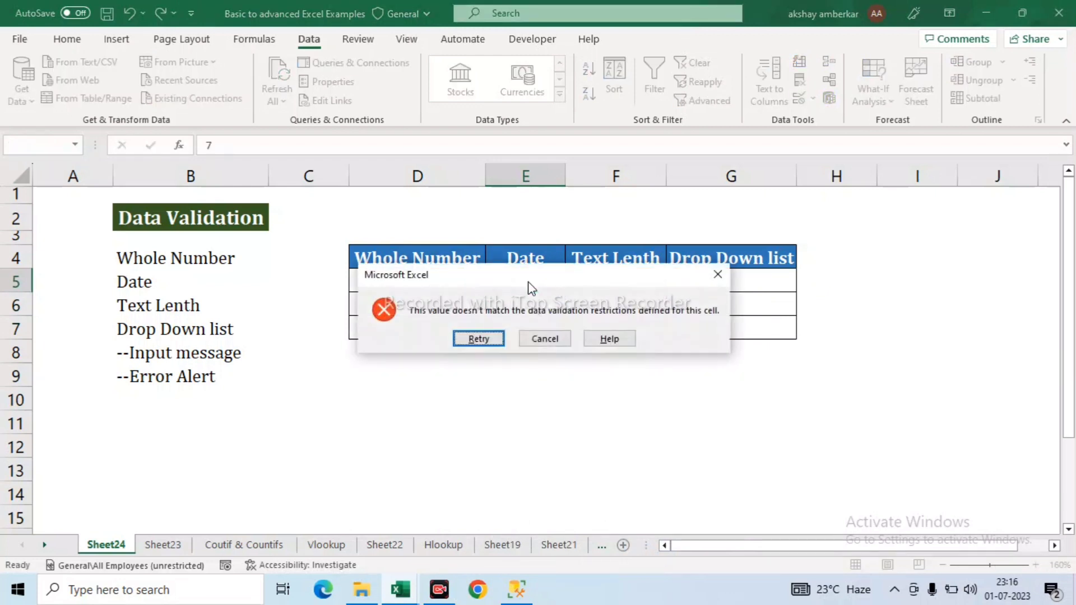
pyautogui.press('Escape')
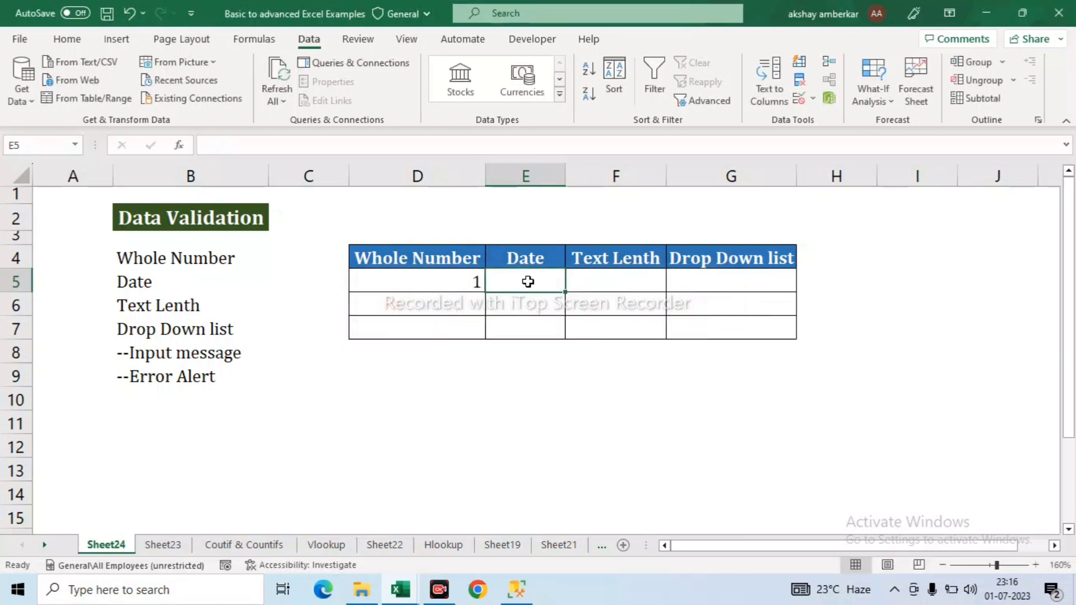
# Enter the date 07/05/2022 in cell E5 and autofit the width of column E.
pyautogui.write('07/05/')
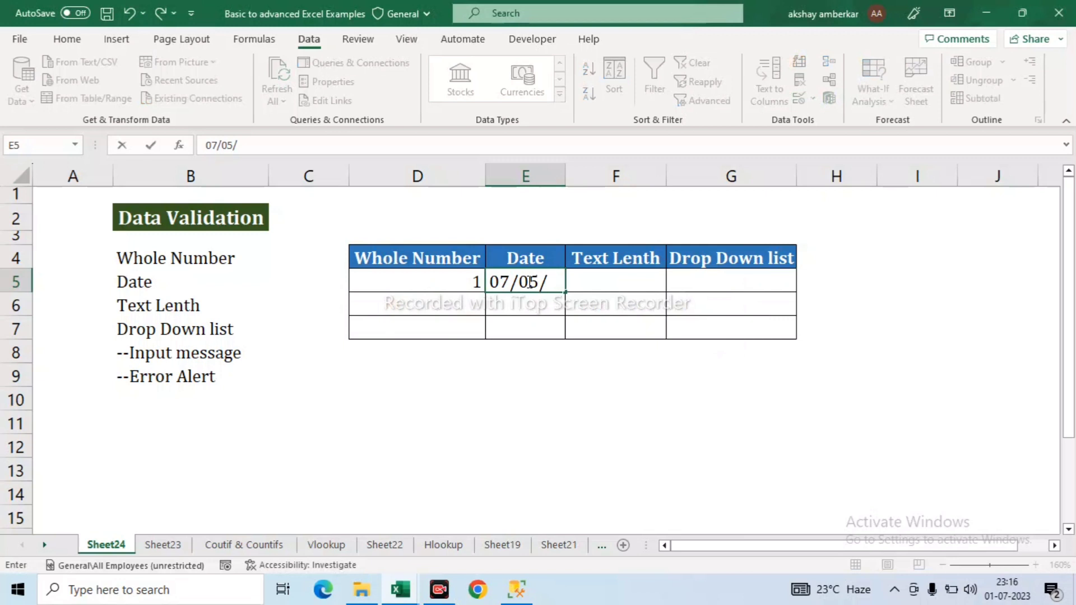
pyautogui.write('2022')
pyautogui.press('Return')
pyautogui.click(528, 281)
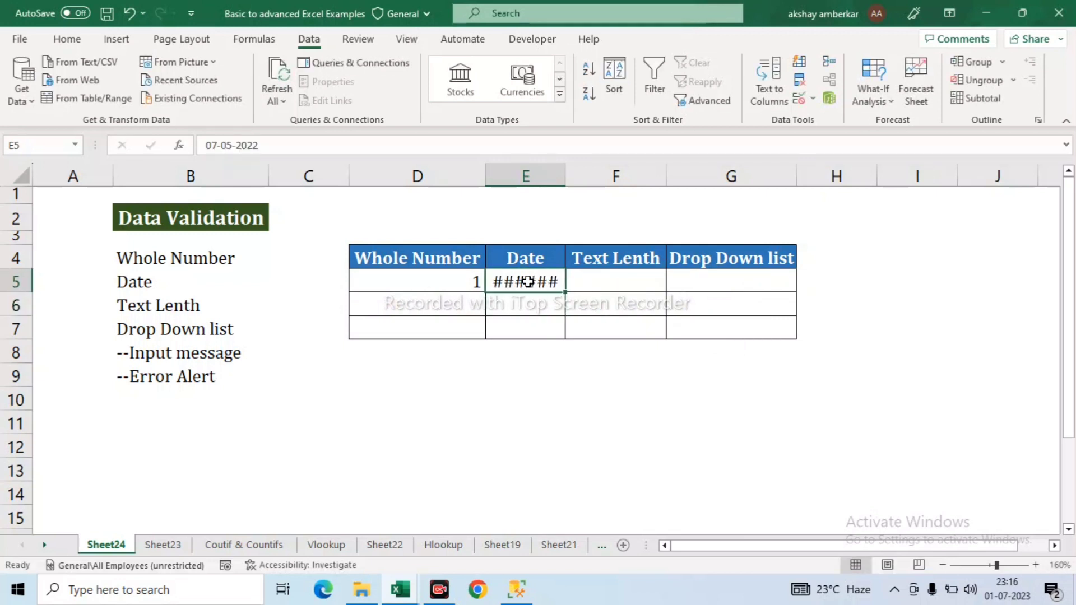
pyautogui.hotkey('alt', 'o')
pyautogui.press('c')
pyautogui.press('a')
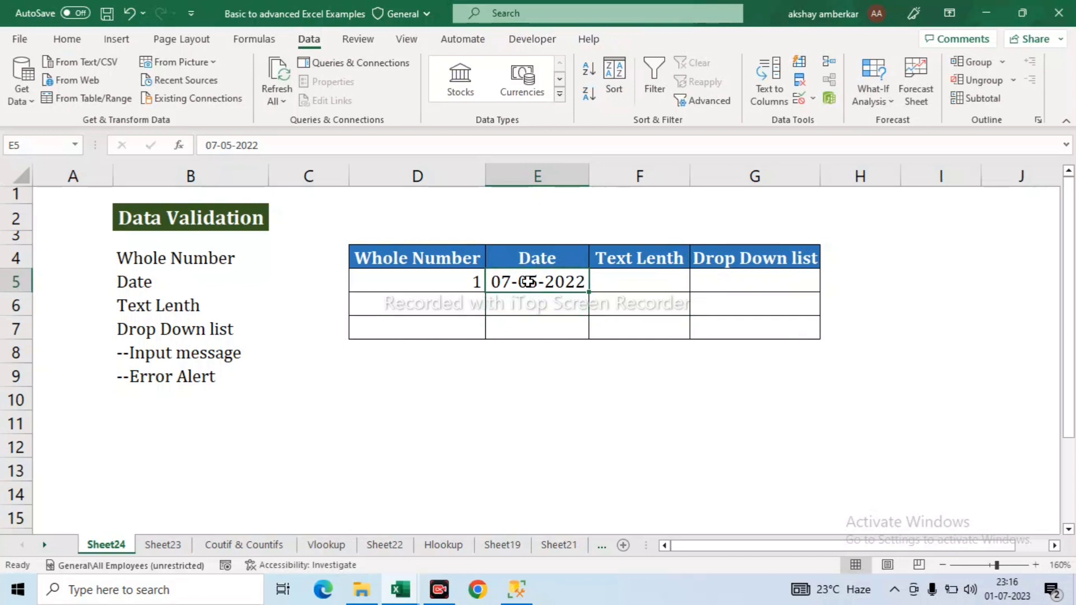
# Try to replace the date in cell E5 with the text "wewerewr".
pyautogui.write('wewerewr')
pyautogui.press('Return')
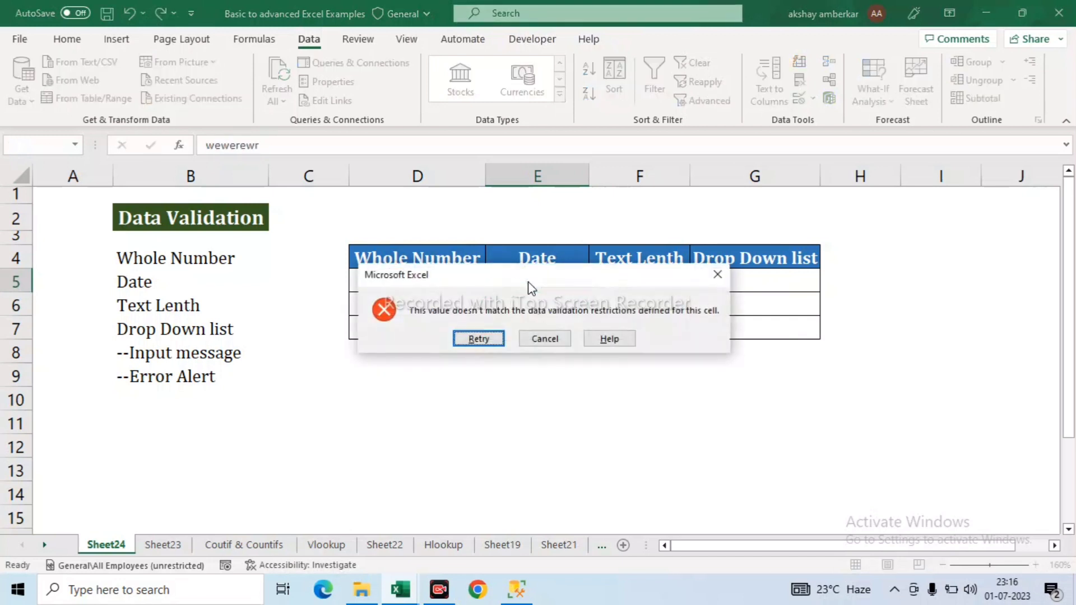
pyautogui.press('Escape')
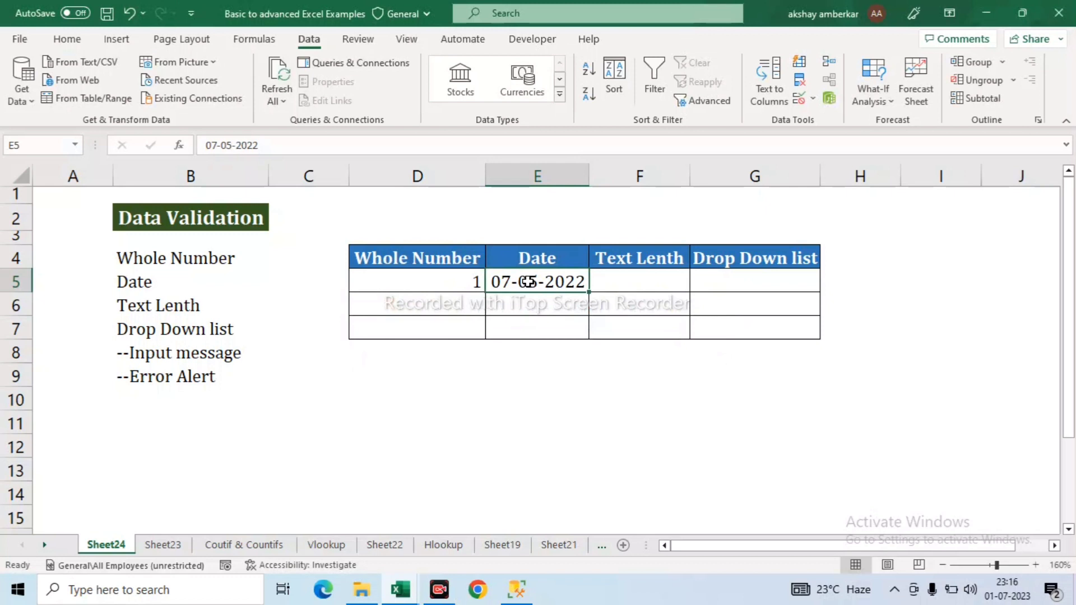
pyautogui.press('Return')
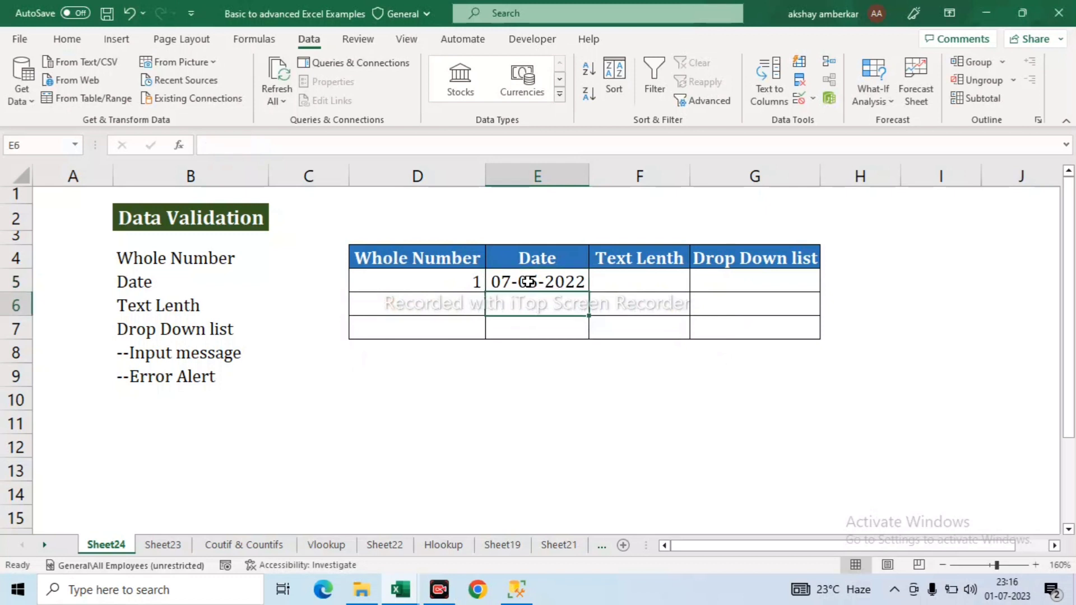
# Review the date validation settings of cell E5 and close them without making changes.
pyautogui.click(527, 281)
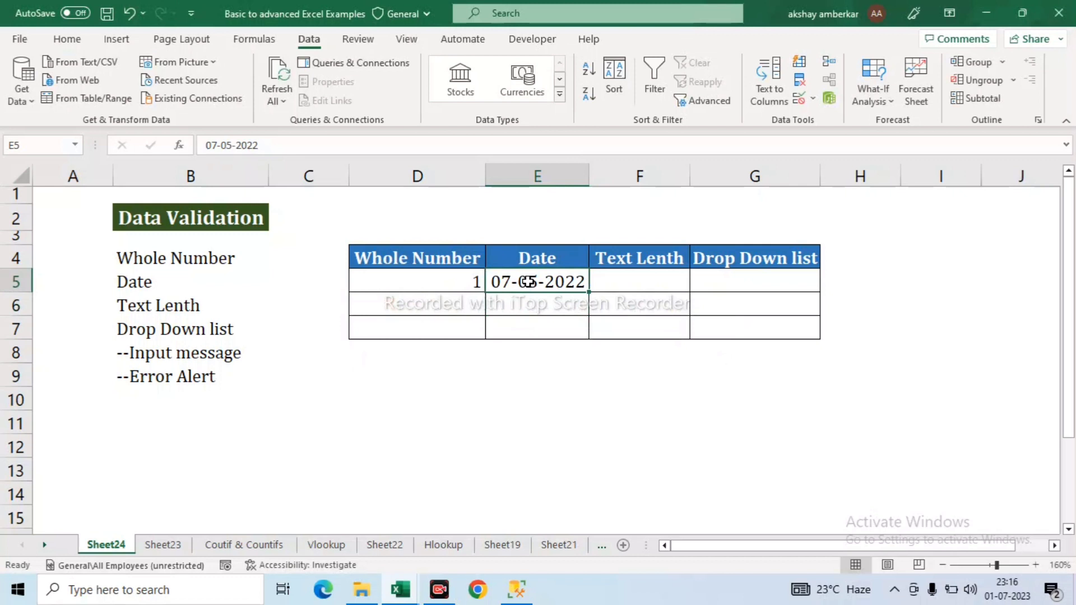
pyautogui.click(813, 99)
pyautogui.click(841, 121)
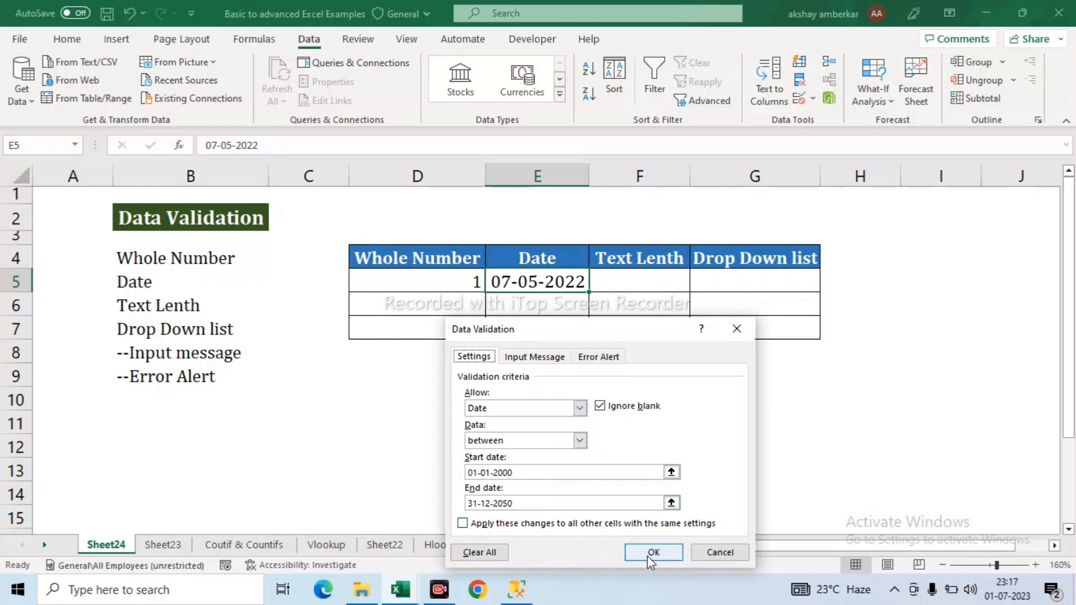
pyautogui.click(710, 552)
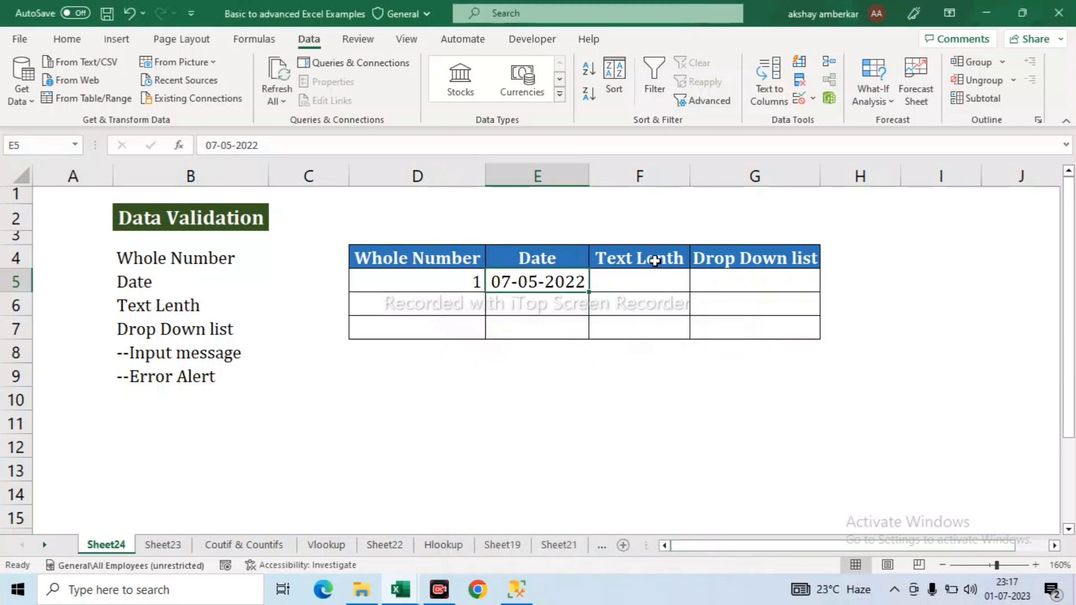
# Open data validation for the text length column cells F5:F7 and choose Text length as the allowed type.
pyautogui.moveTo(649, 282); pyautogui.dragTo(653, 336)
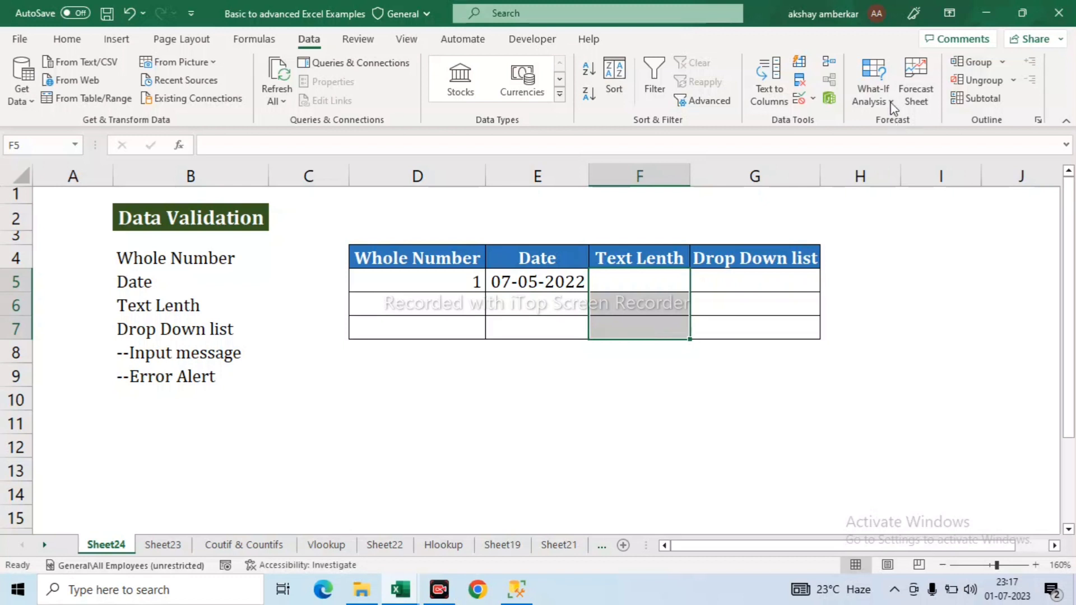
pyautogui.click(830, 99)
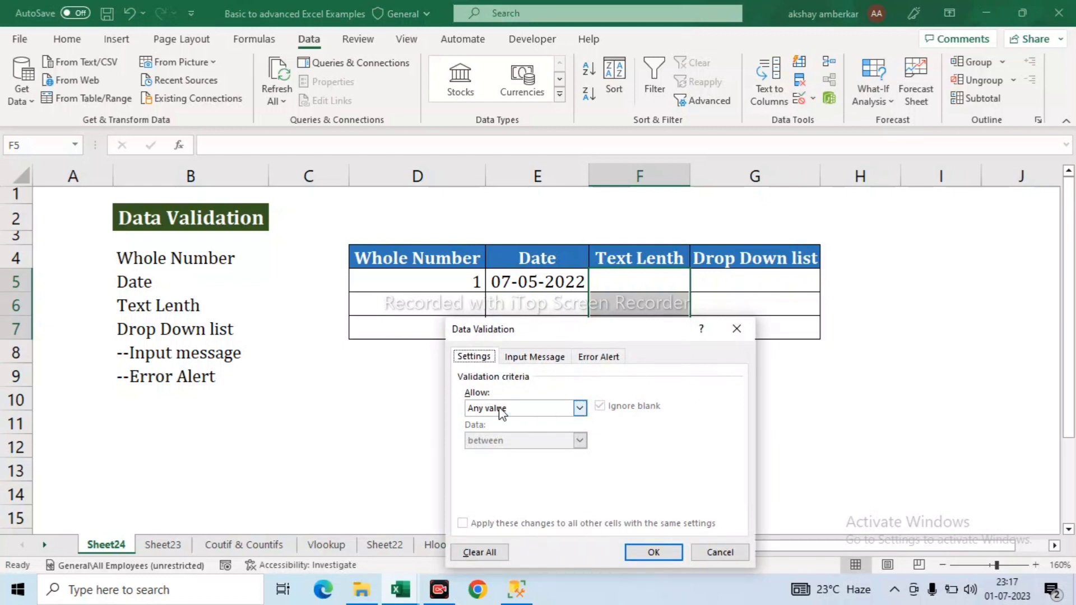
pyautogui.click(580, 408)
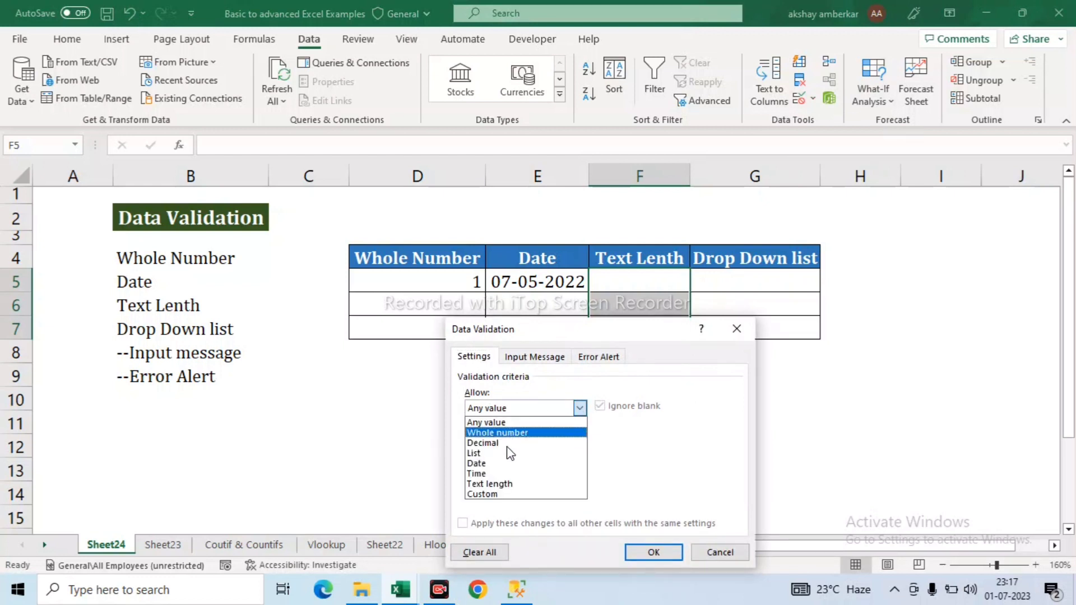
pyautogui.click(501, 484)
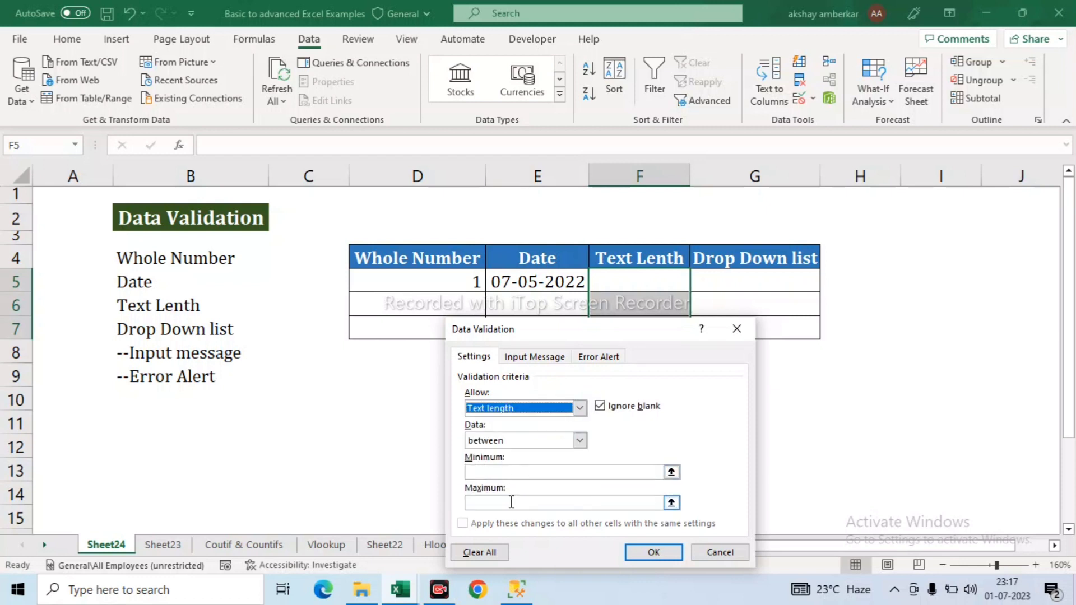
# Set the text length rule's minimum to 1 and maximum to 5, and apply it.
pyautogui.click(504, 472)
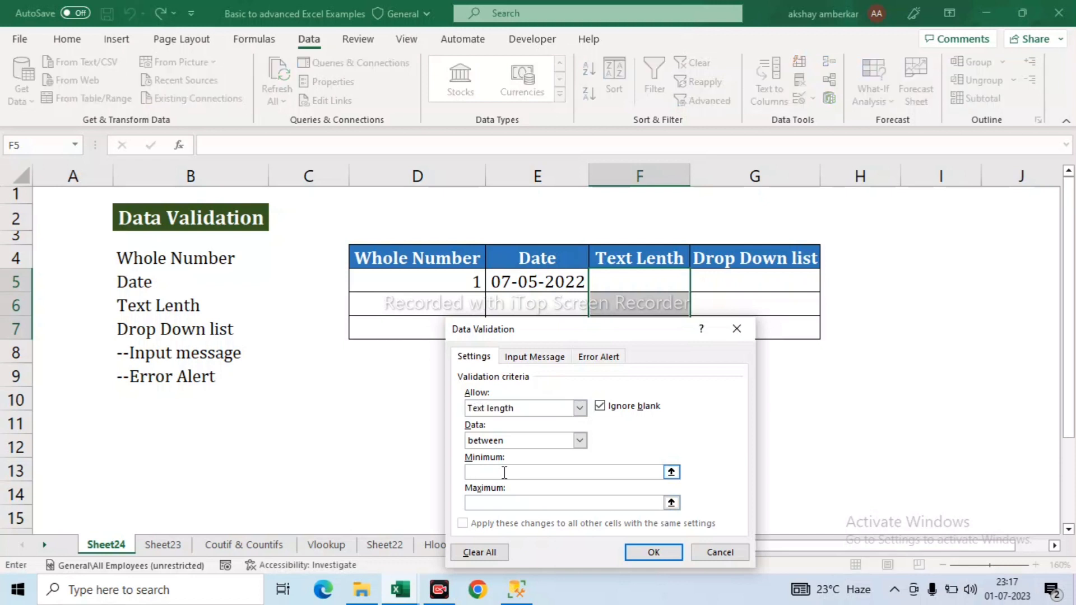
pyautogui.write('1')
pyautogui.click(493, 503)
pyautogui.write('5')
pyautogui.click(481, 472)
pyautogui.click(491, 505)
pyautogui.click(654, 552)
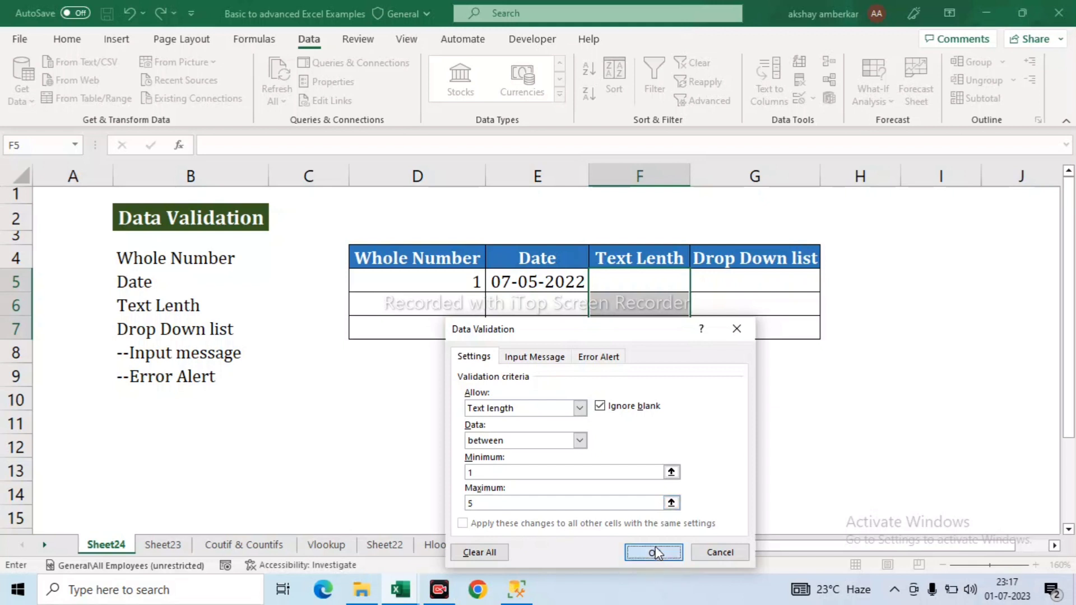
# Test the text length rule in cell F5 by entering "text" and replacing it with "lenth".
pyautogui.click(634, 284)
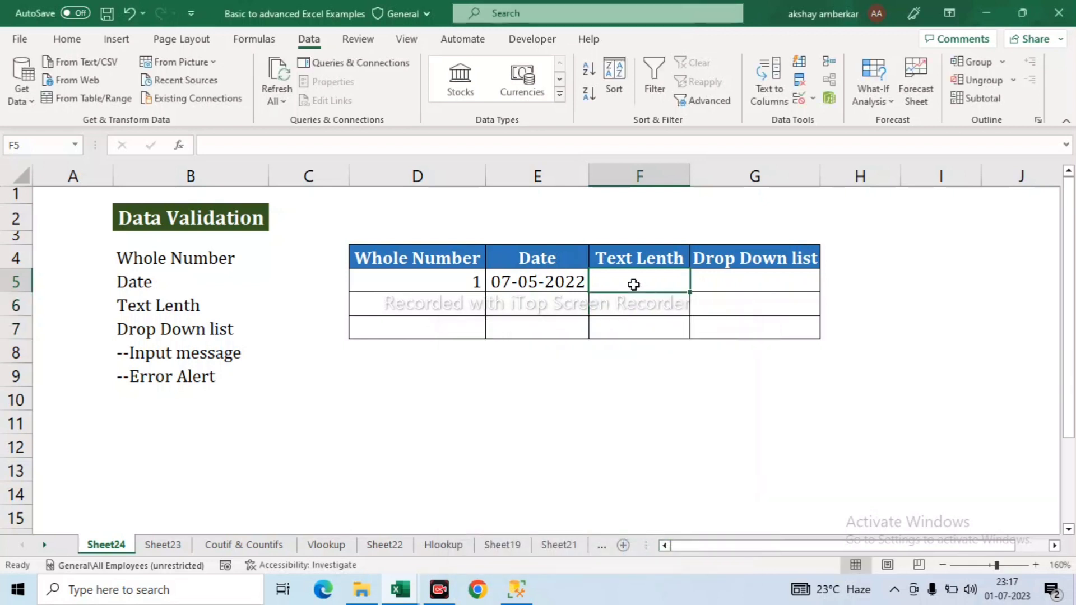
pyautogui.write('rt')
pyautogui.write('text')
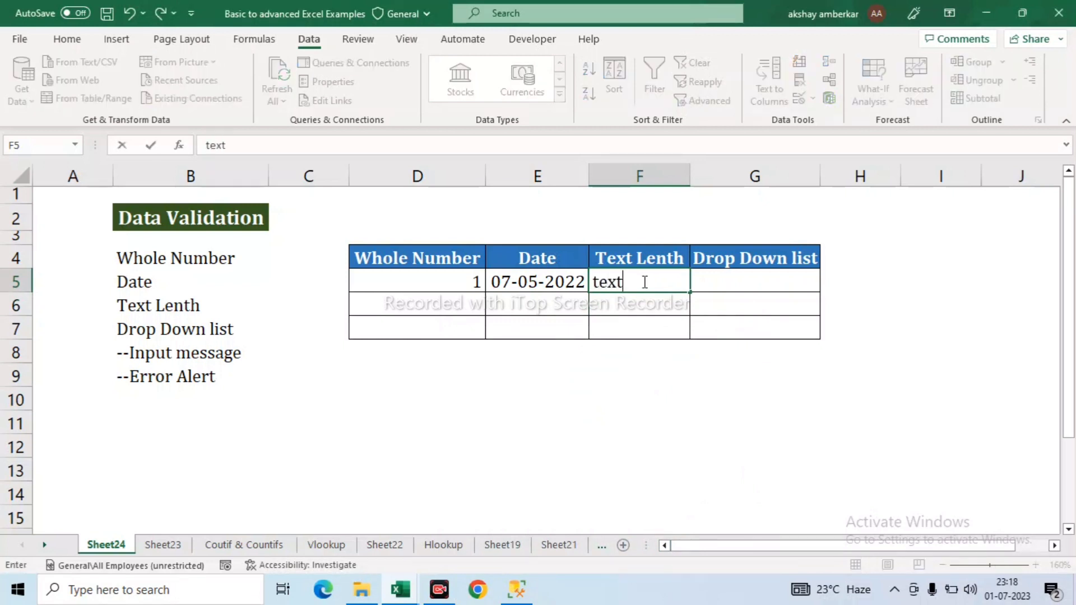
pyautogui.press('Return')
pyautogui.click(643, 282)
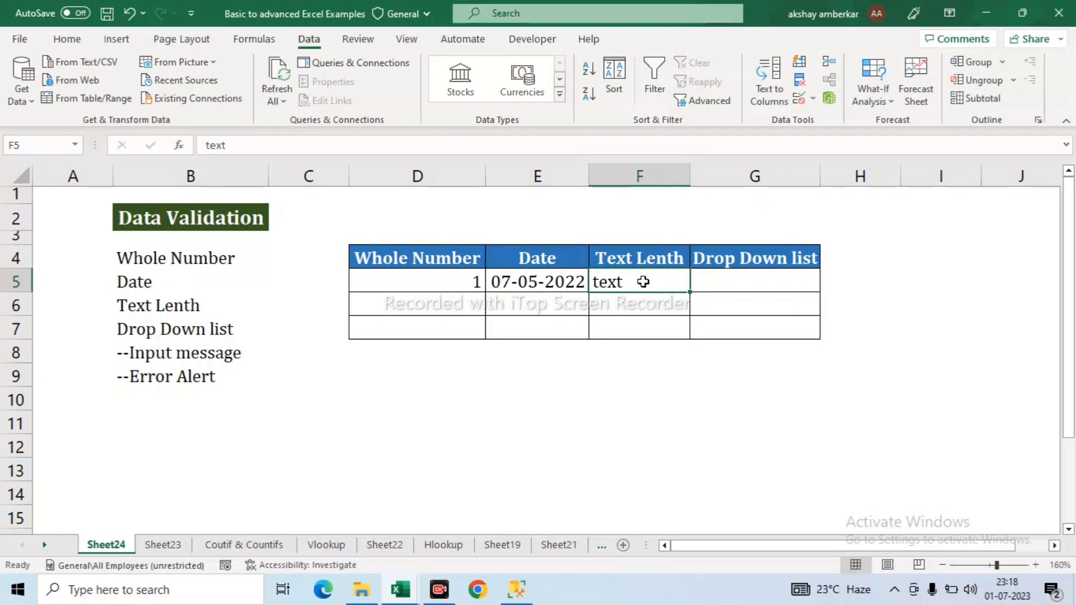
pyautogui.write('lenth')
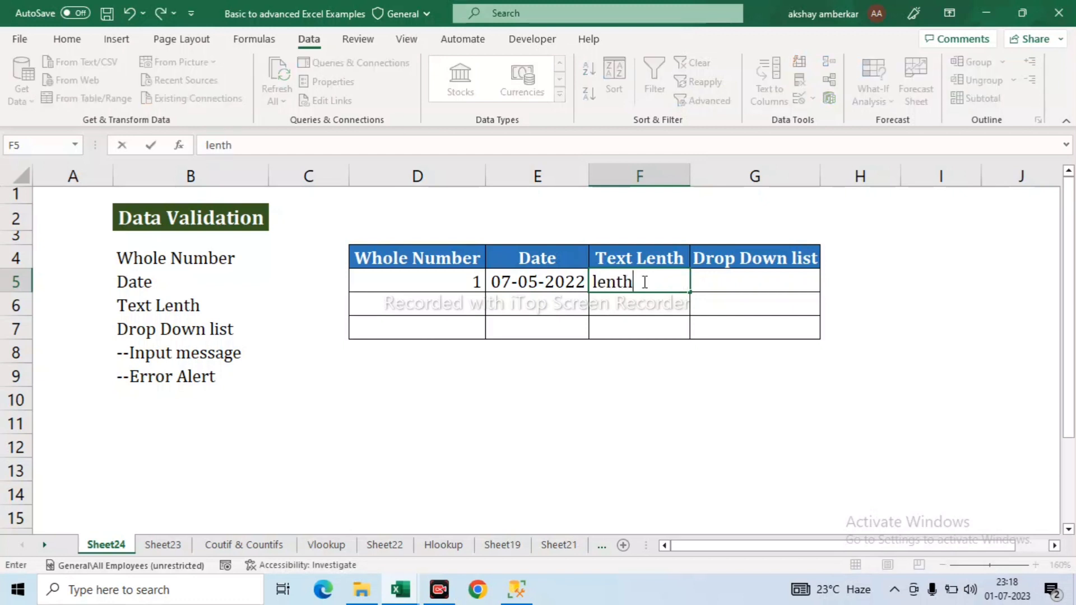
pyautogui.press('Return')
# Try to replace the entry in cell F5 with the six-character word "Number".
pyautogui.click(643, 282)
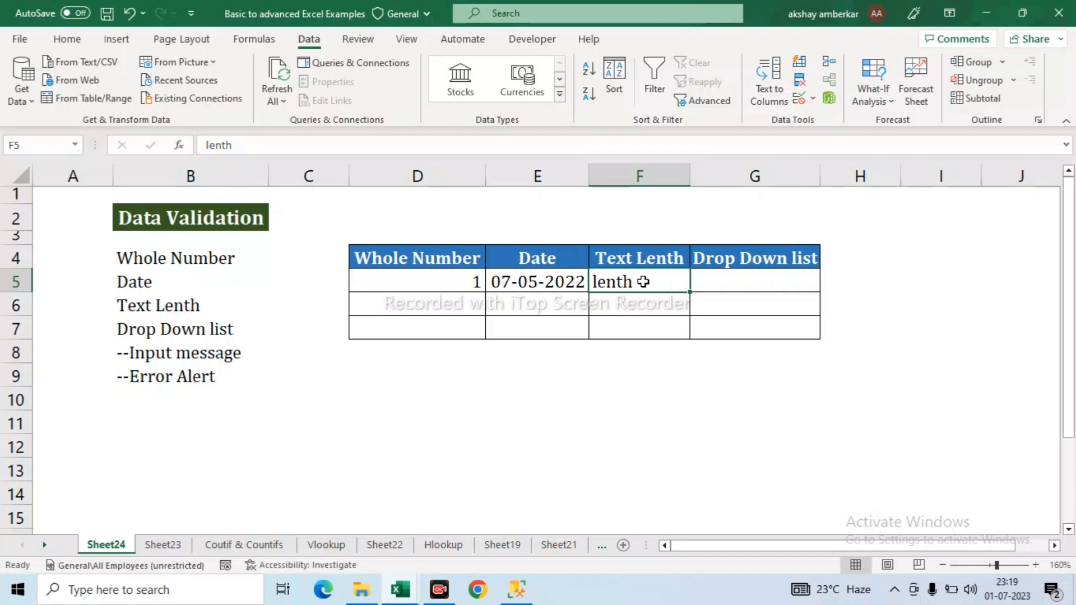
pyautogui.write('Number')
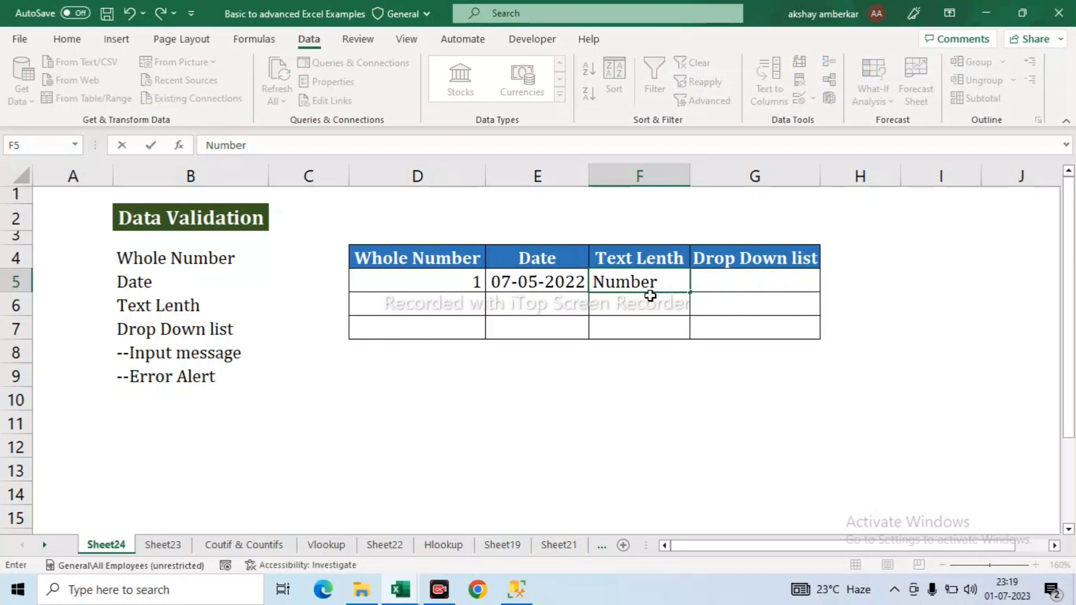
pyautogui.press('Return')
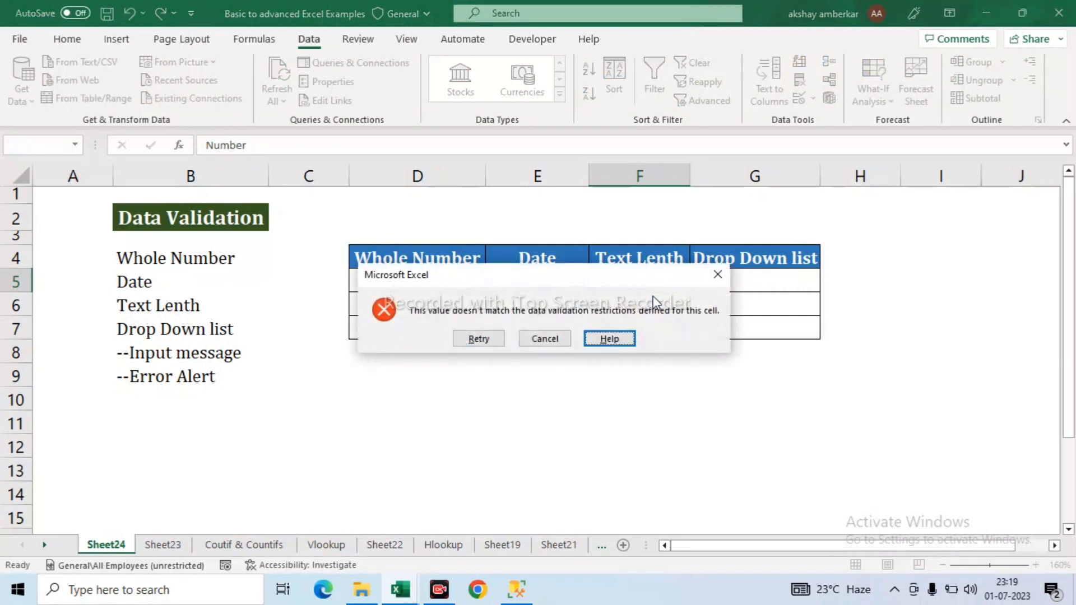
pyautogui.click(717, 274)
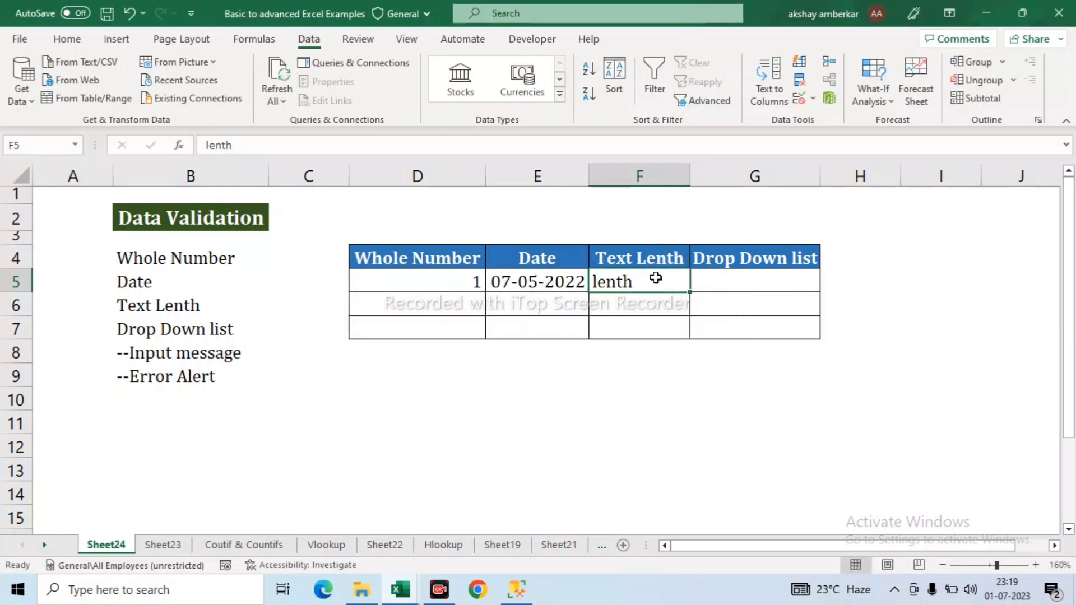
# Add a List data validation rule to cell G5 with the source entries Jan,Feb,Mar,Apr.
pyautogui.click(735, 282)
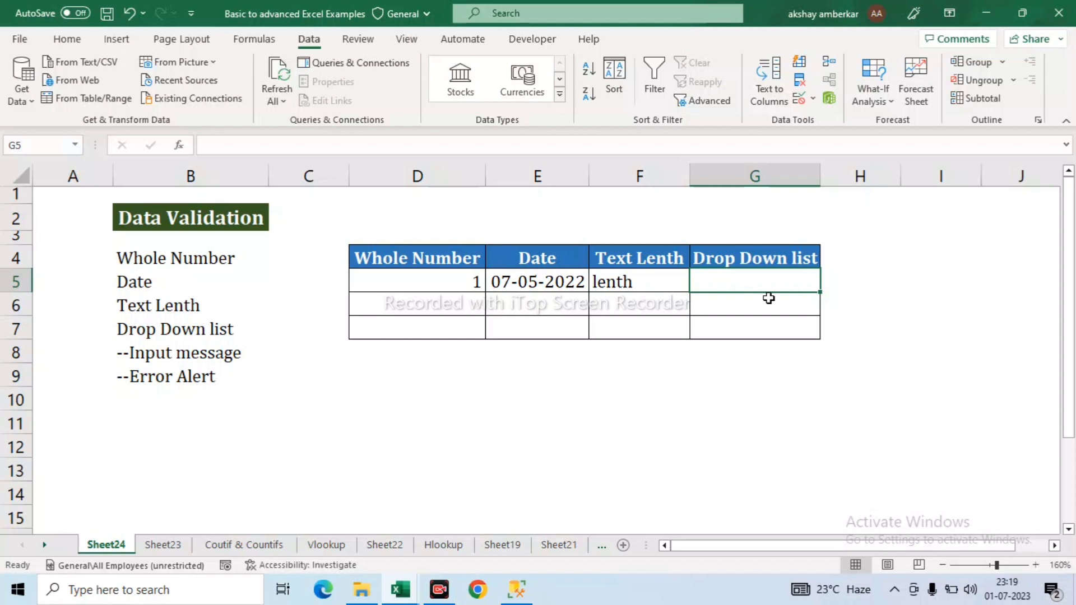
pyautogui.click(799, 100)
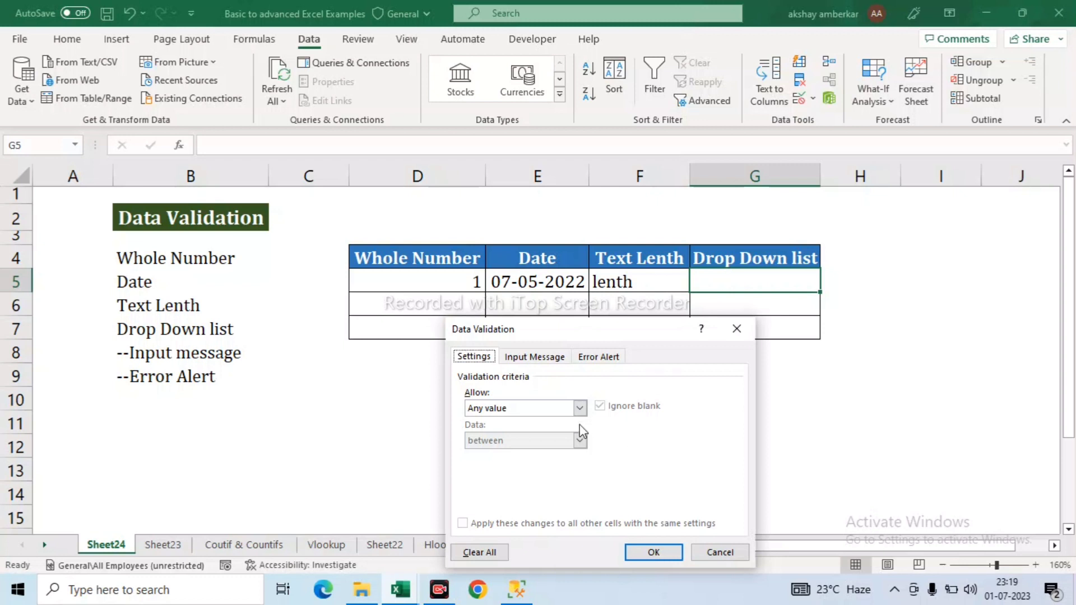
pyautogui.click(579, 408)
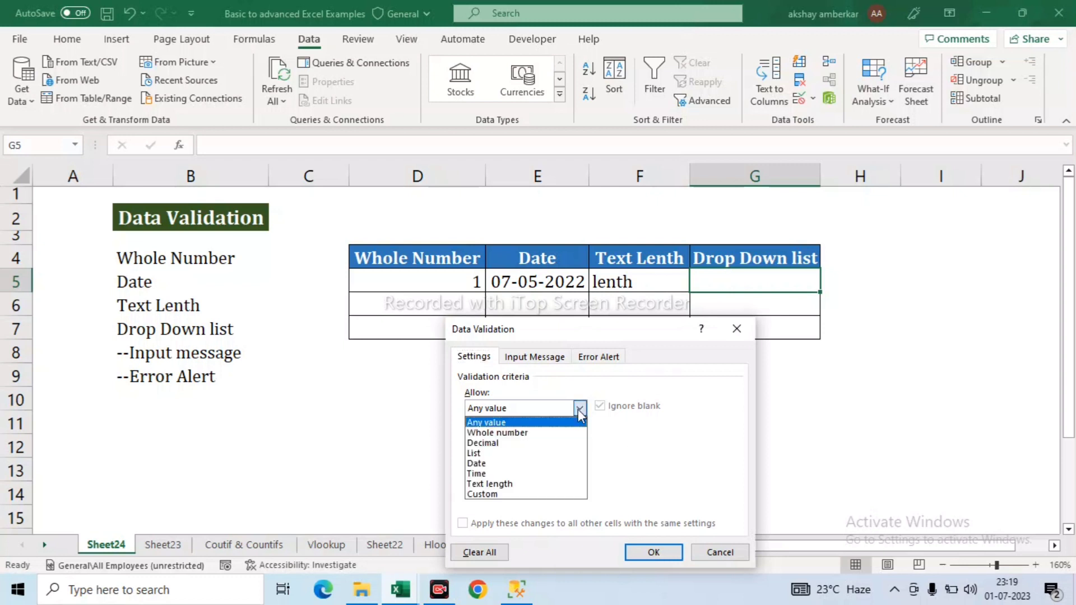
pyautogui.click(503, 453)
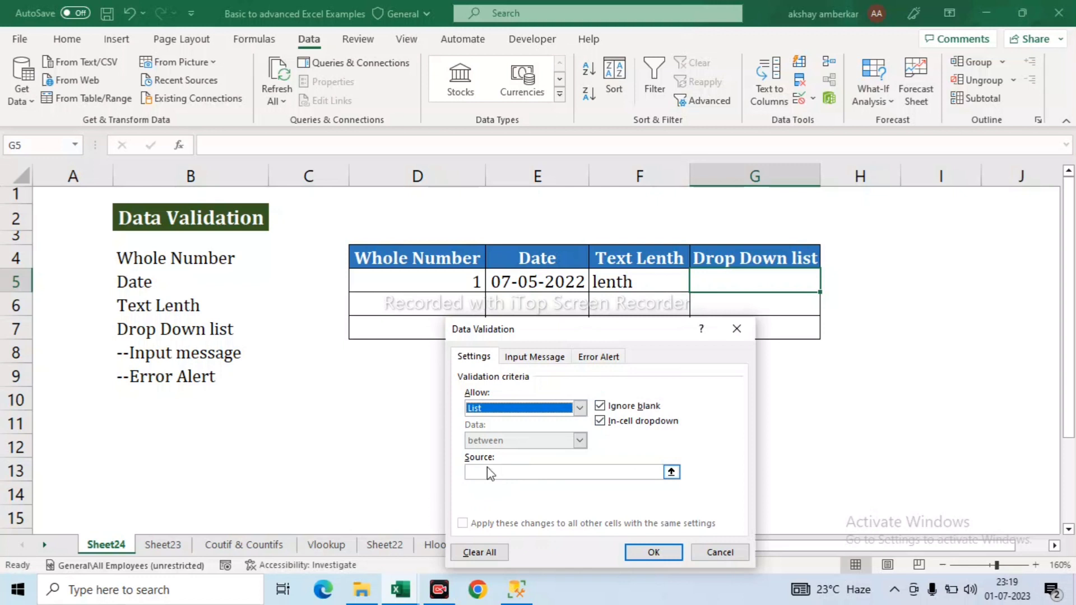
pyautogui.click(489, 474)
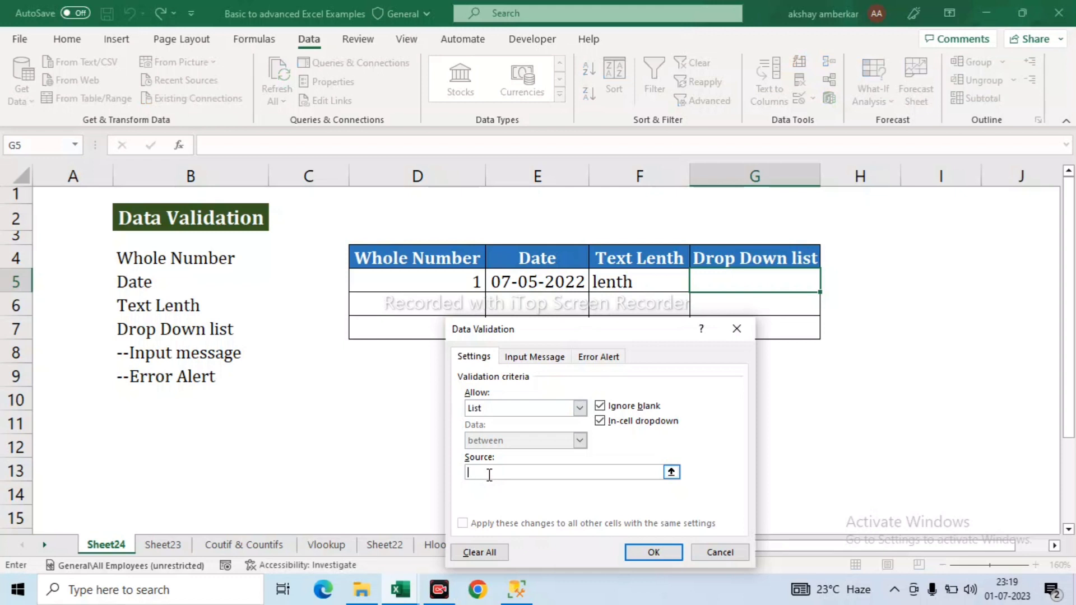
pyautogui.write('Jan,Feb,Mar,Apr')
pyautogui.click(653, 553)
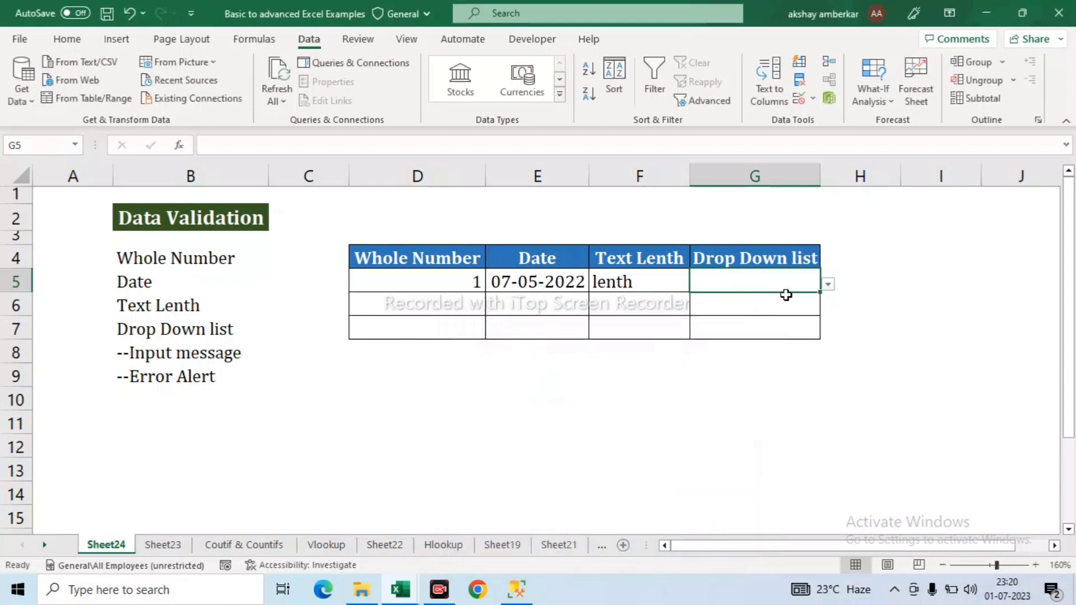
# Test the drop-down list in cell G5 by choosing Mar and replacing it with Feb.
pyautogui.click(829, 286)
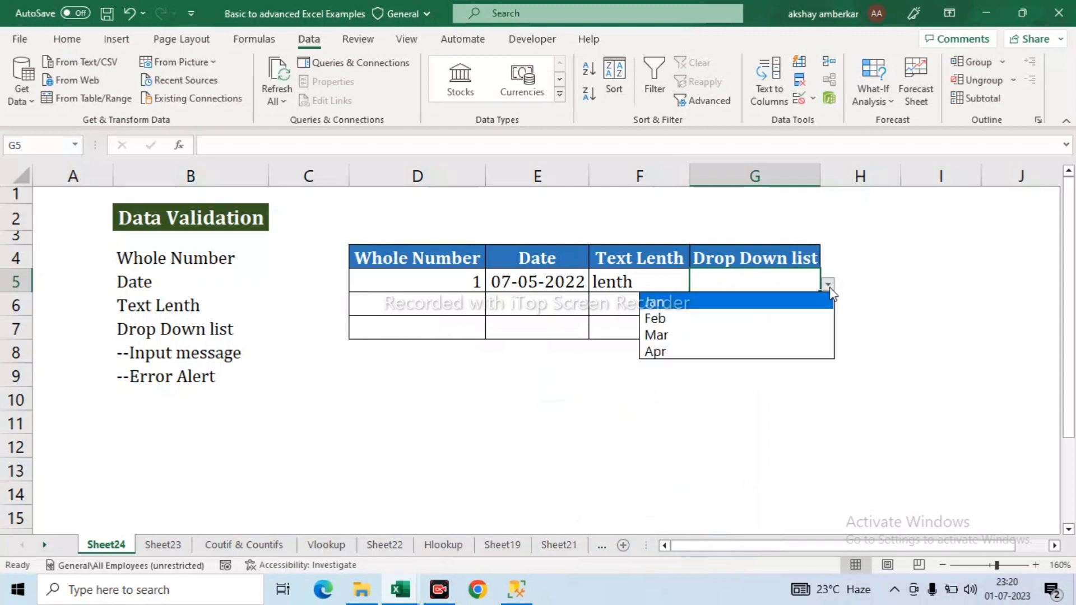
pyautogui.click(654, 334)
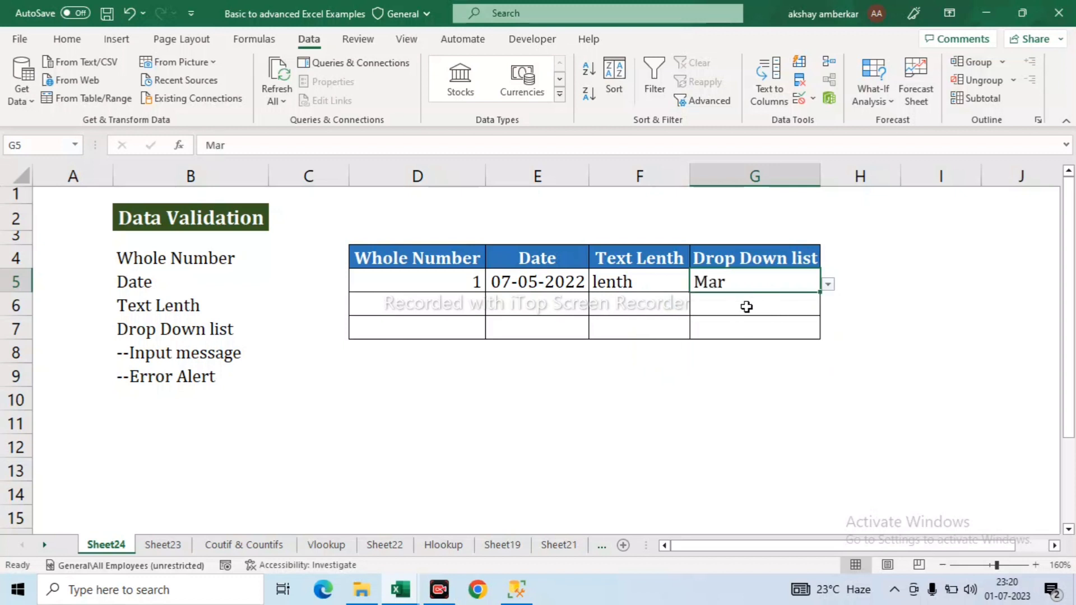
pyautogui.click(828, 284)
pyautogui.click(679, 317)
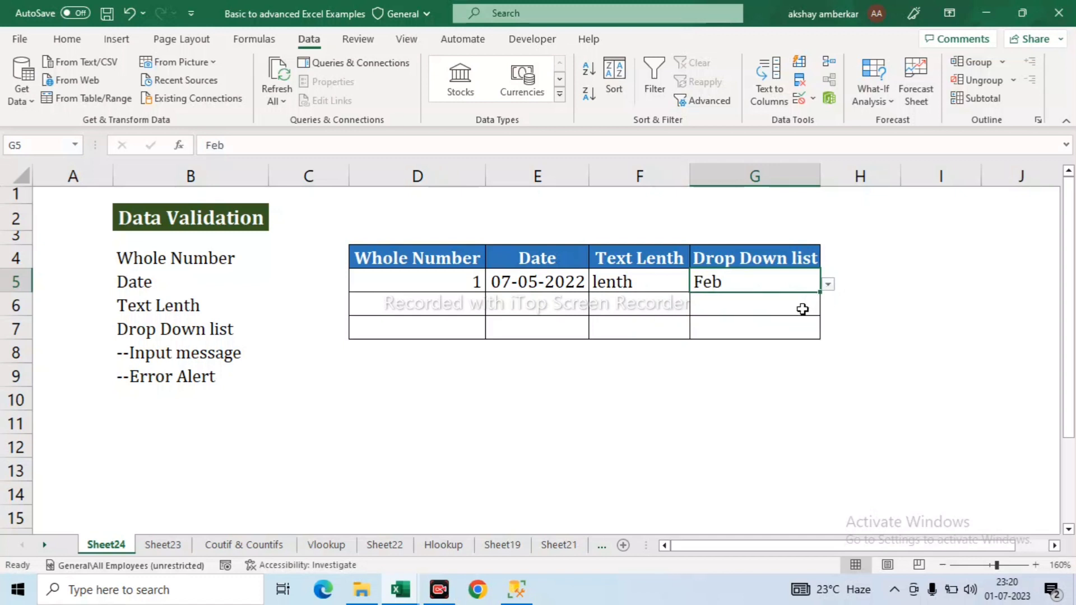
# Try to enter "re" in cell G5, and choose Mar from its drop-down list instead.
pyautogui.write('re')
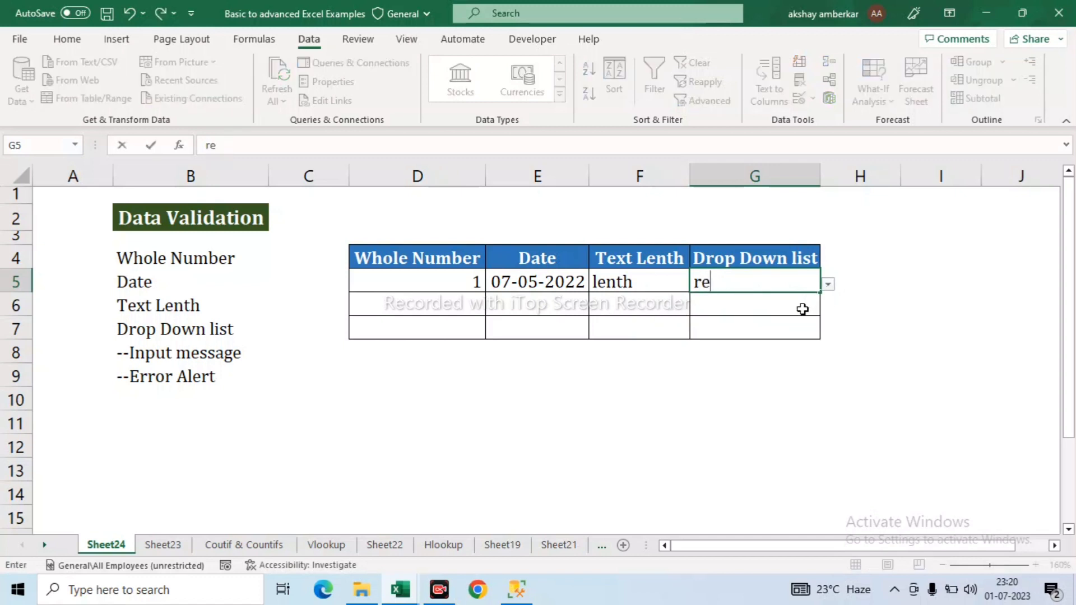
pyautogui.press('Return')
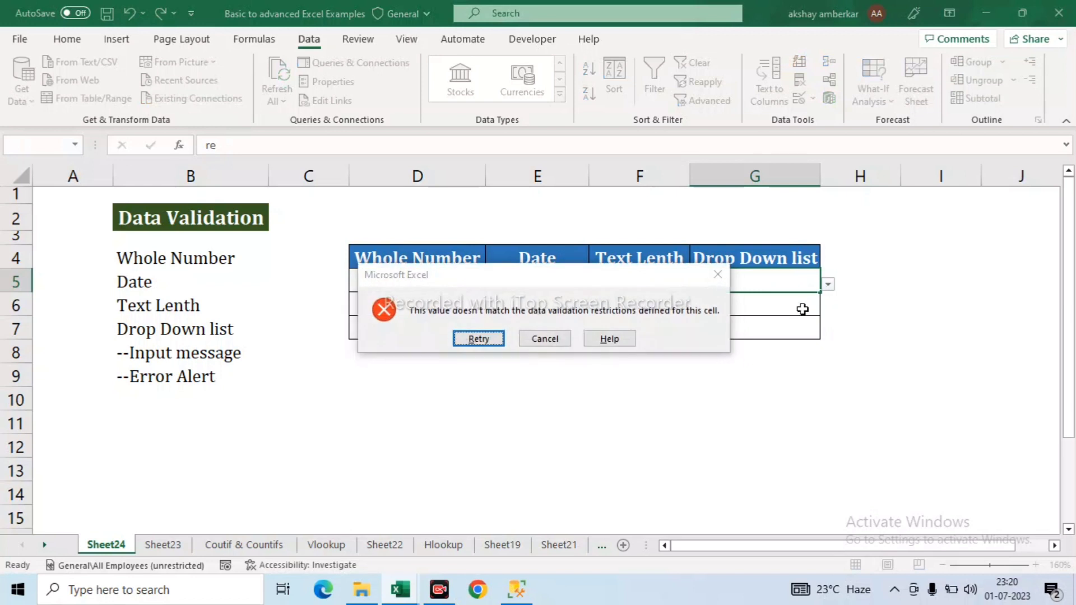
pyautogui.press('Escape')
pyautogui.click(828, 286)
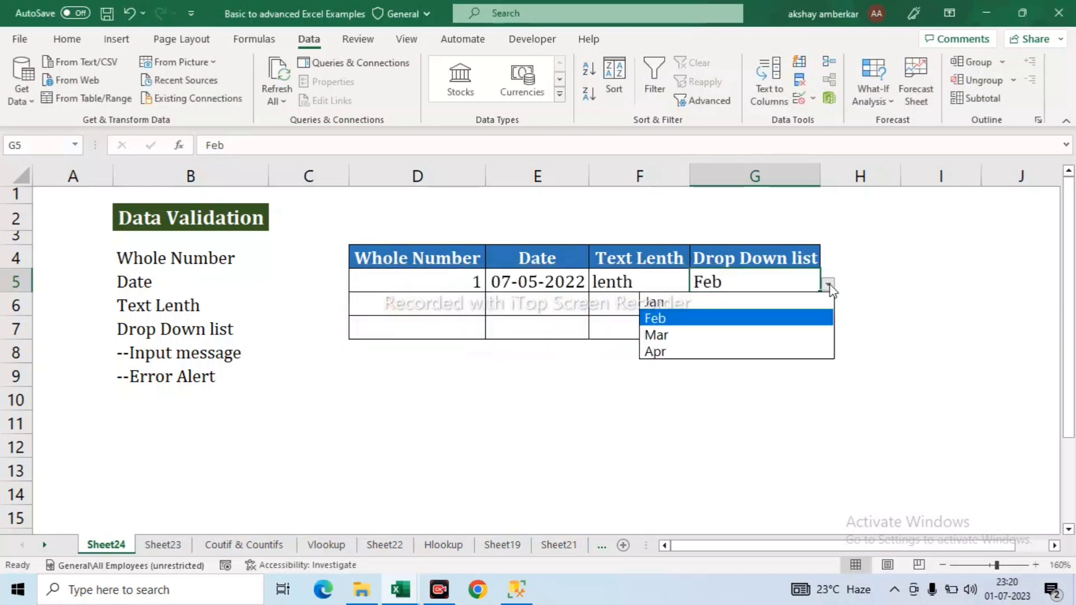
pyautogui.click(681, 334)
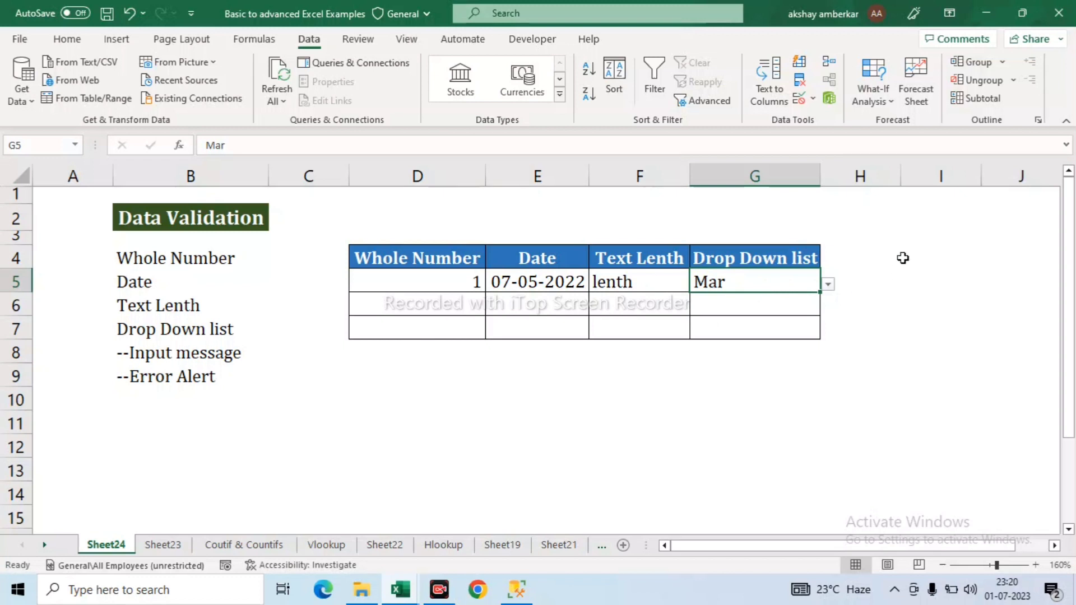
# Enter Jan in cell I4 and fill the month series down to Dec in I15.
pyautogui.click(924, 256)
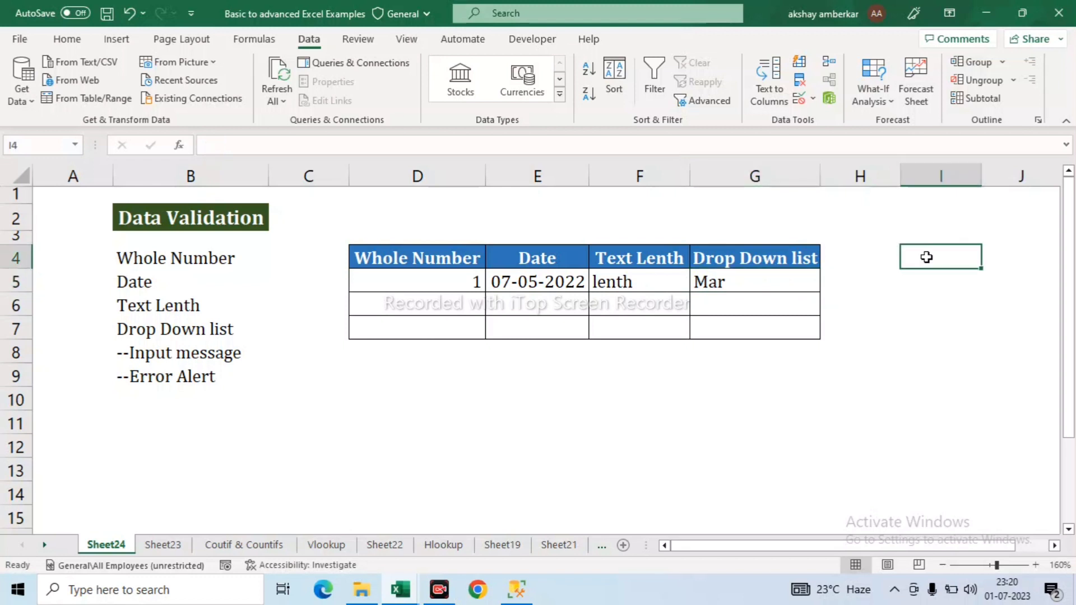
pyautogui.write('Jan')
pyautogui.press('Return')
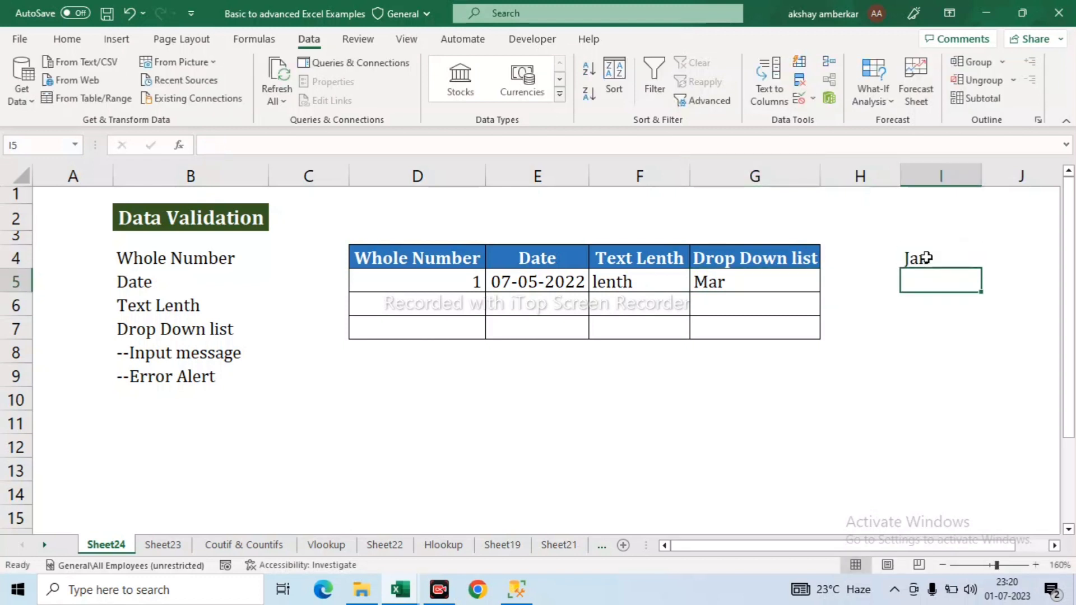
pyautogui.click(927, 258)
pyautogui.moveTo(980, 269); pyautogui.dragTo(987, 521)
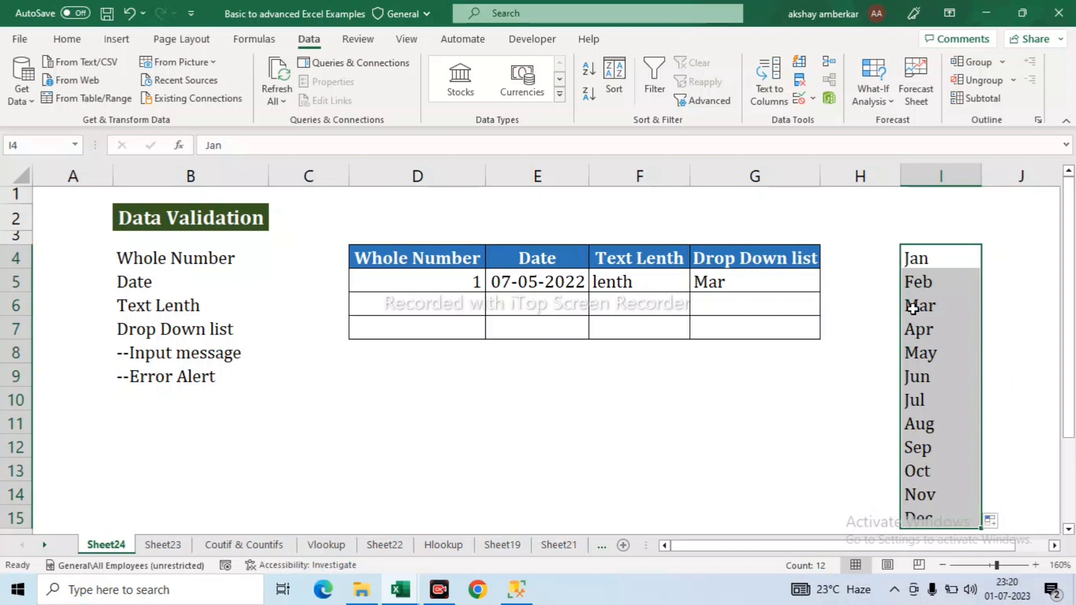
# Replace the list source in cell G5's data validation with the month range =$I$4:$I$15 and apply it.
pyautogui.click(789, 283)
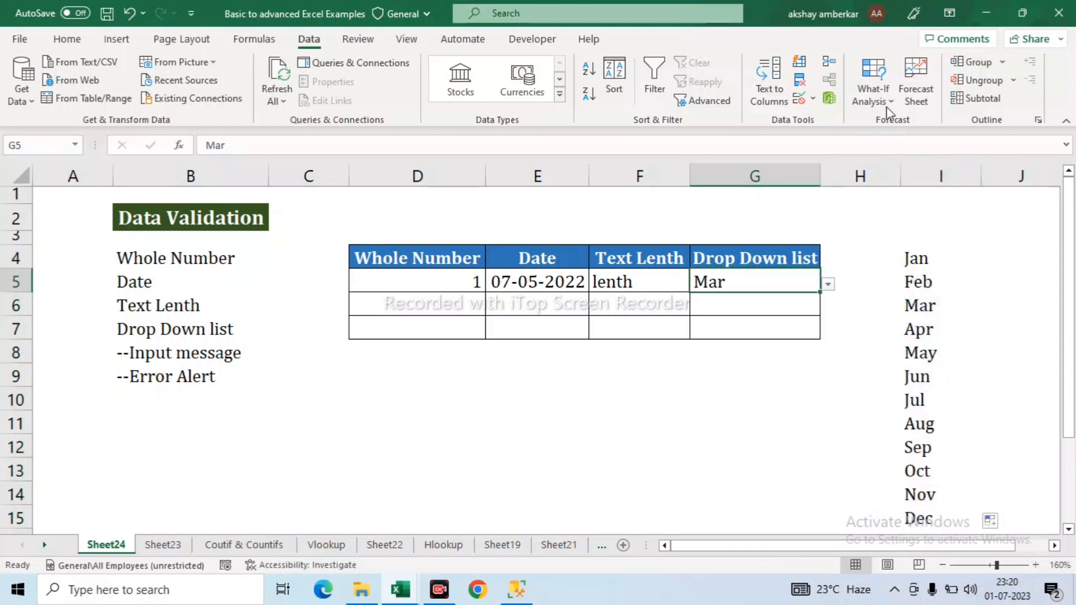
pyautogui.click(800, 99)
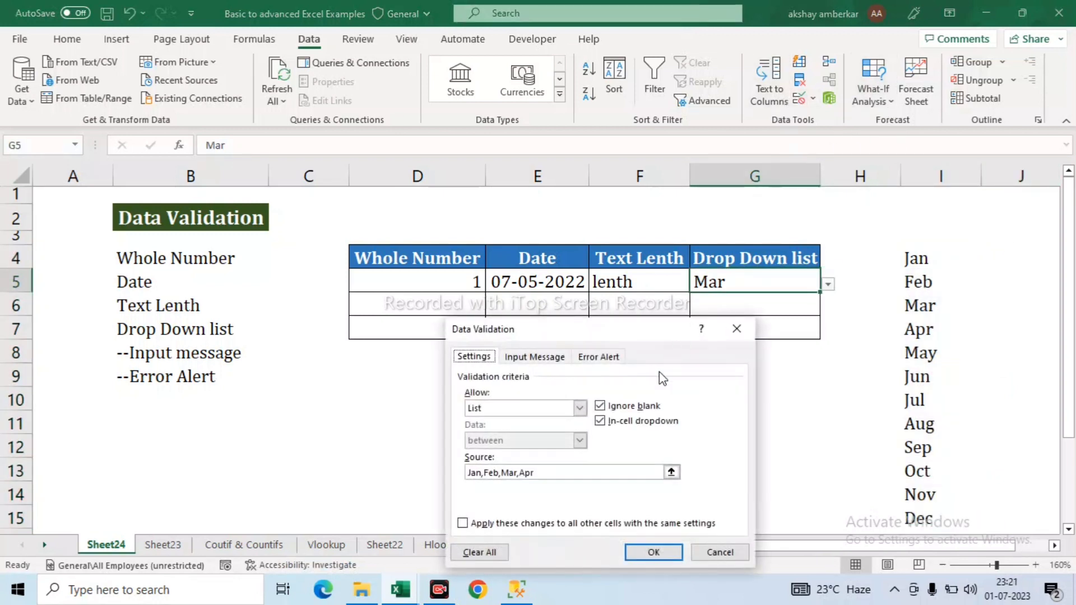
pyautogui.click(569, 473)
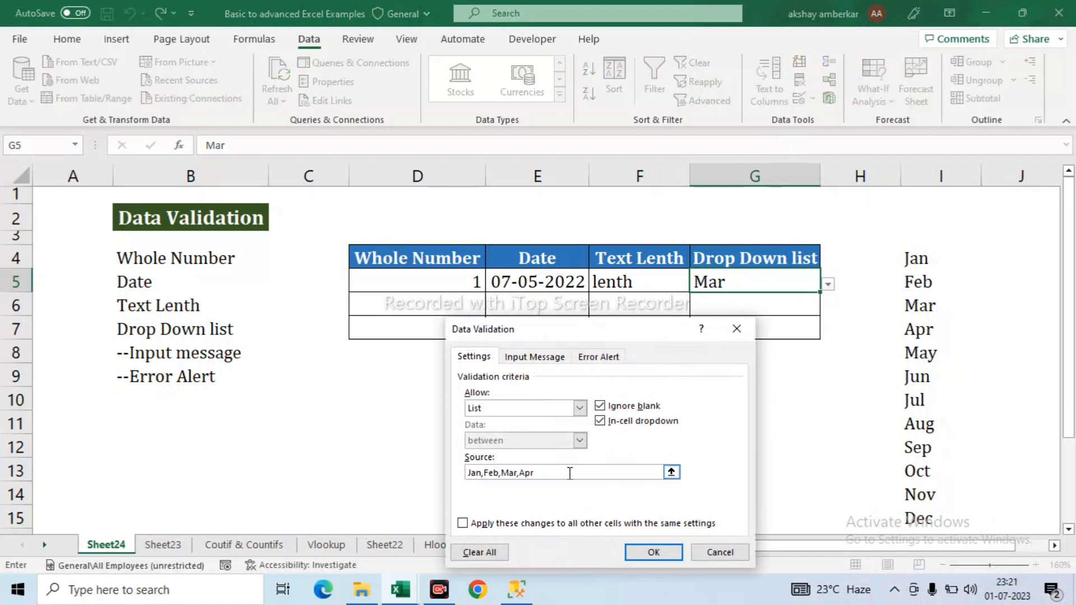
pyautogui.press('BackSpace')
pyautogui.press('BackSpace')
pyautogui.press('BackSpace')
pyautogui.press('BackSpace')
pyautogui.press('BackSpace')
pyautogui.press('BackSpace')
pyautogui.press('BackSpace')
pyautogui.press('BackSpace')
pyautogui.press('BackSpace')
pyautogui.press('BackSpace')
pyautogui.press('BackSpace')
pyautogui.press('BackSpace')
pyautogui.press('BackSpace')
pyautogui.press('BackSpace')
pyautogui.press('BackSpace')
pyautogui.click(915, 262)
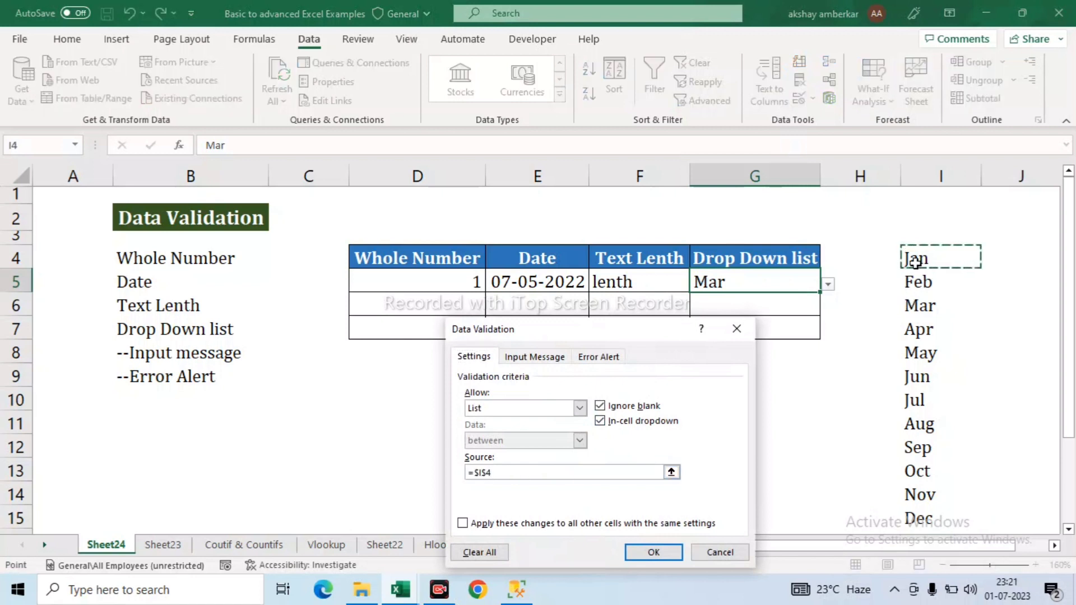
pyautogui.moveTo(916, 262); pyautogui.dragTo(919, 518)
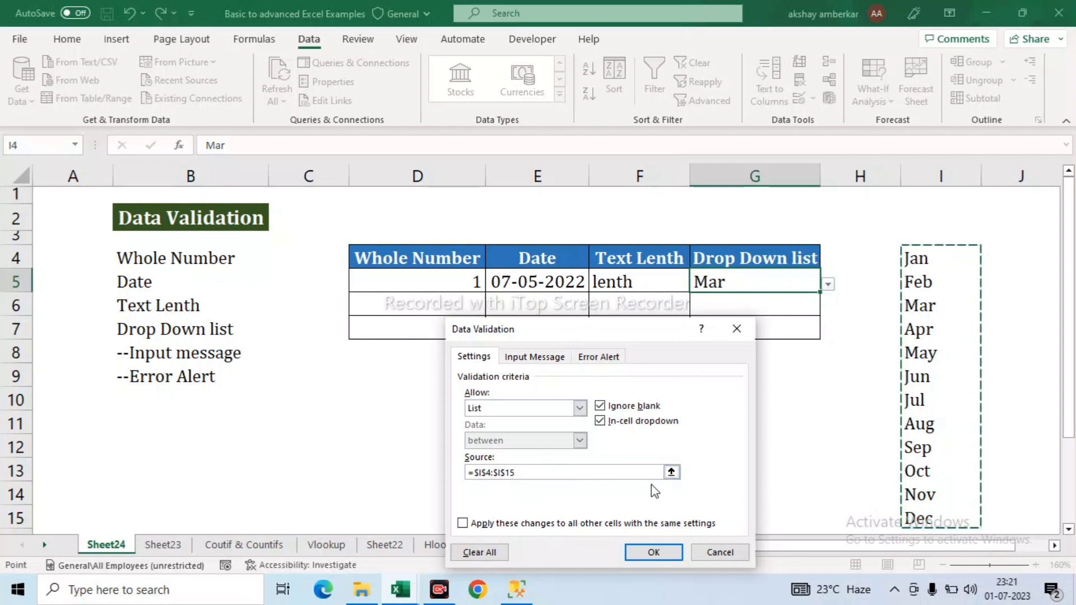
pyautogui.click(667, 554)
# Test the month drop-down list in cell G5 by choosing Dec and replacing it with Feb.
pyautogui.press('Down')
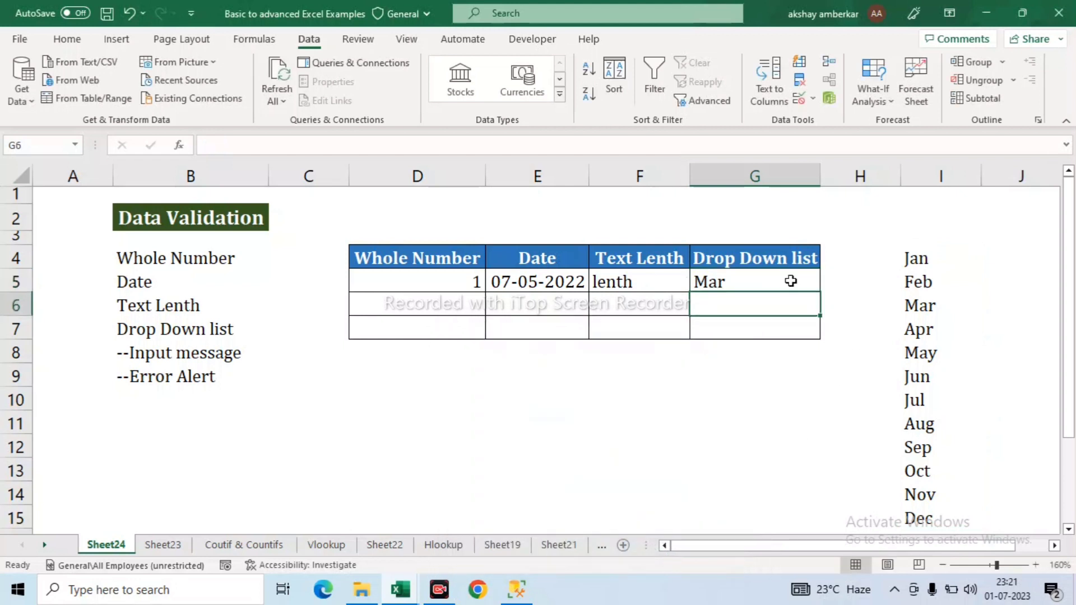
pyautogui.click(790, 281)
pyautogui.click(827, 284)
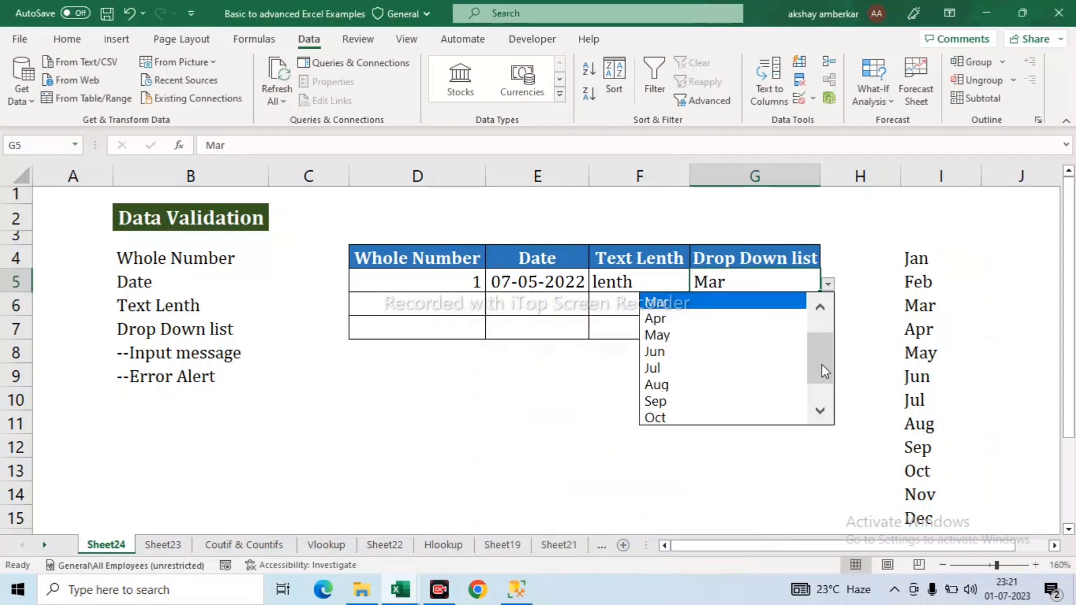
pyautogui.moveTo(822, 370); pyautogui.dragTo(821, 405)
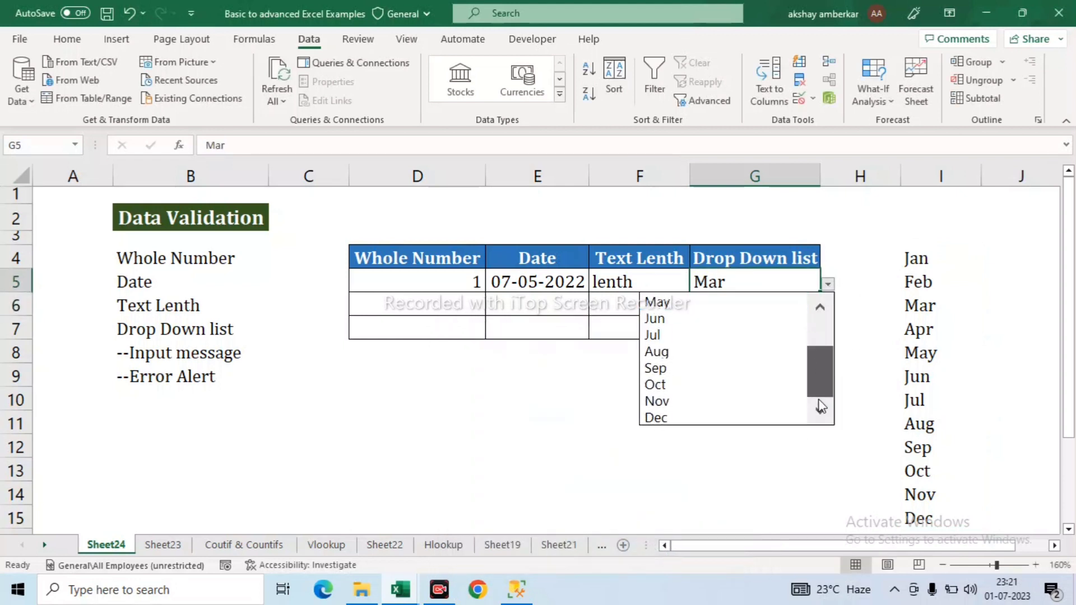
pyautogui.click(676, 418)
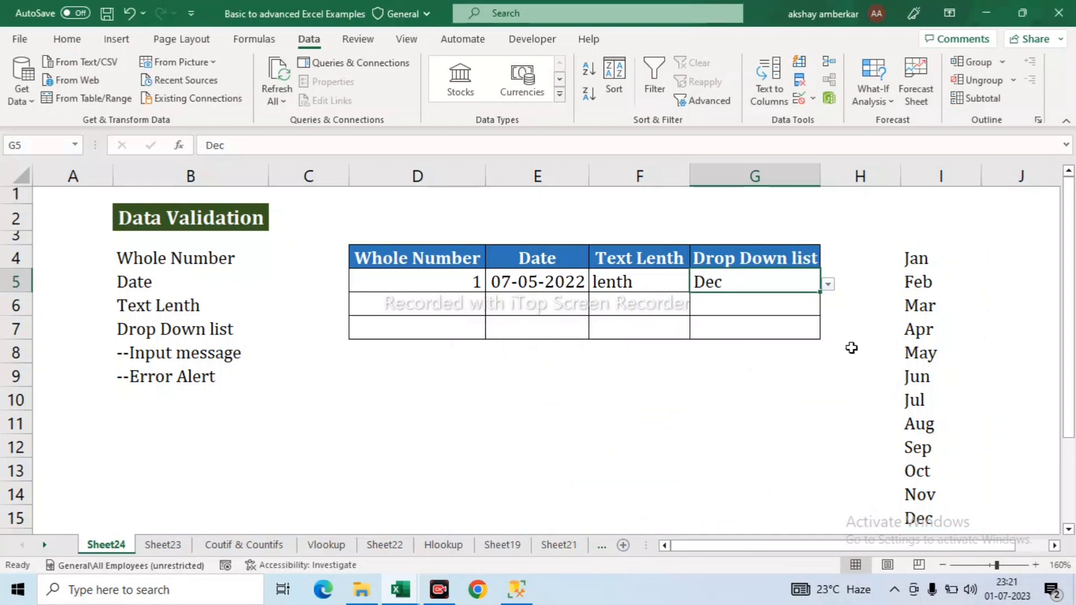
pyautogui.click(738, 305)
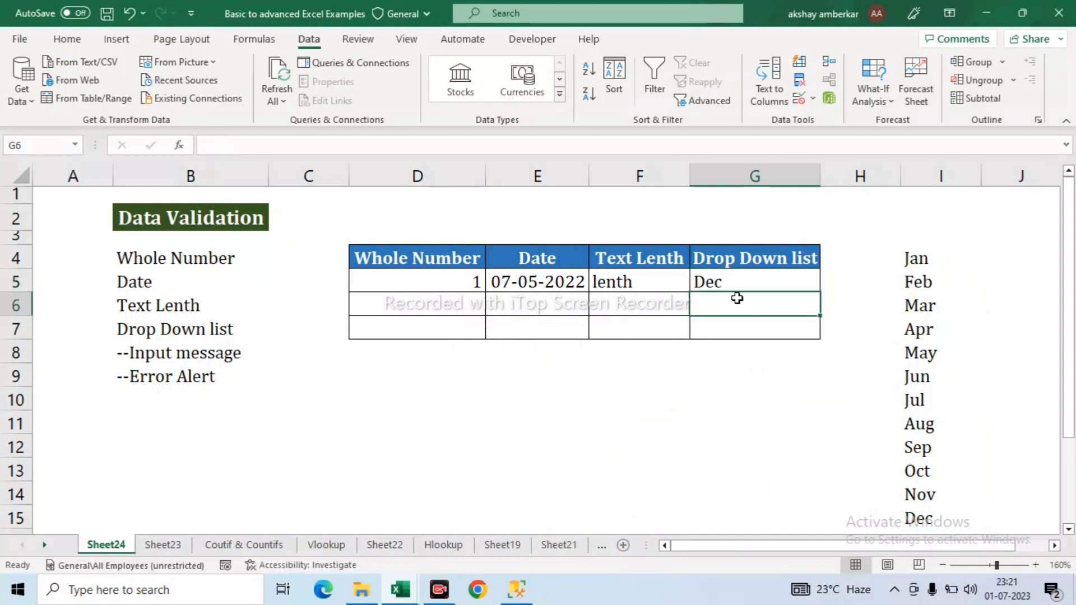
pyautogui.click(737, 284)
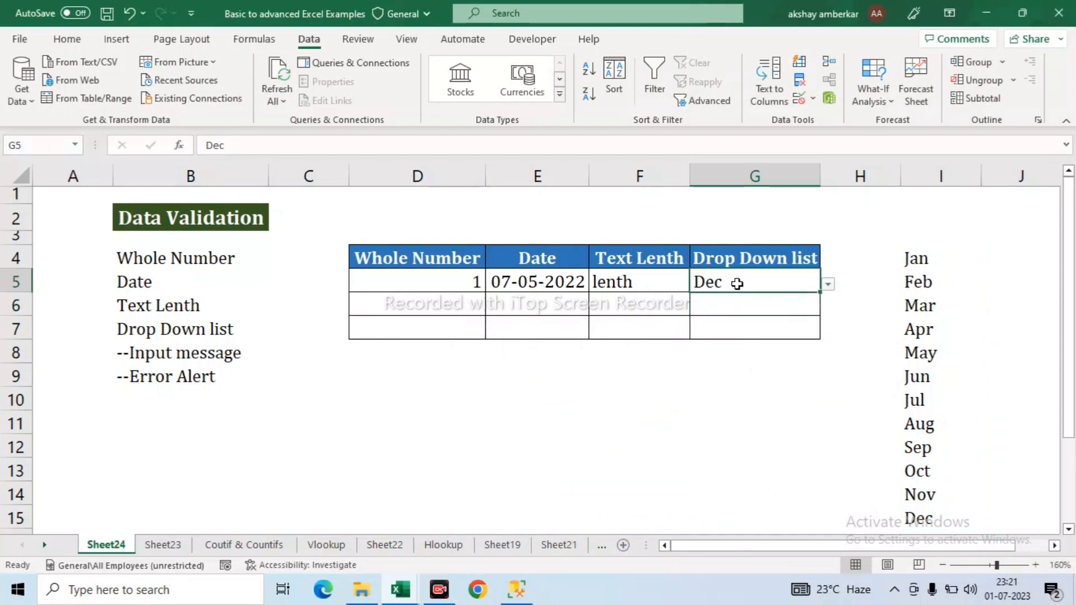
pyautogui.click(828, 285)
pyautogui.moveTo(806, 373); pyautogui.dragTo(812, 338)
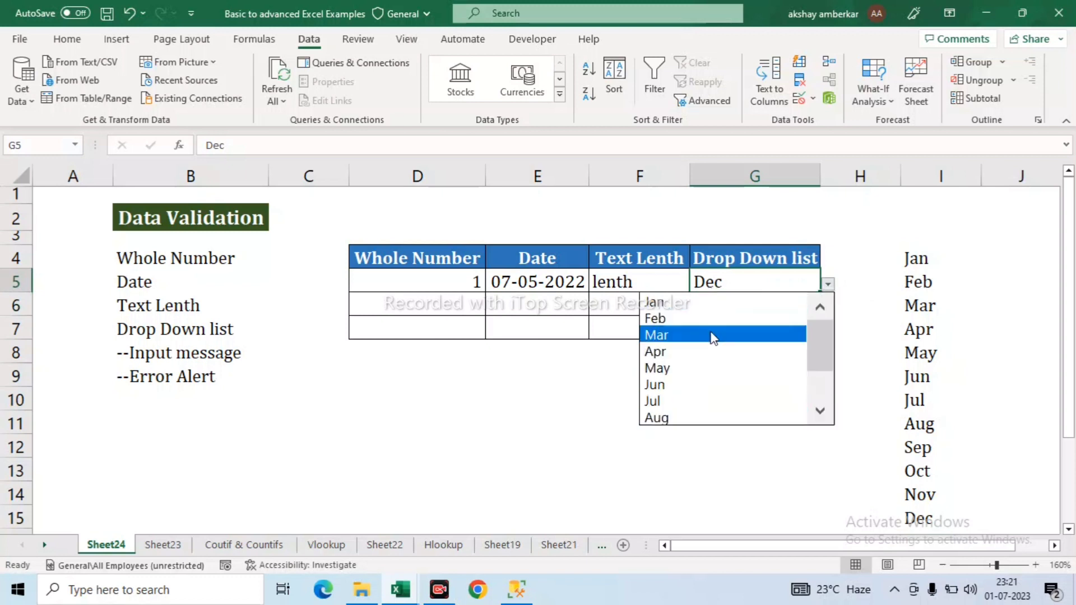
pyautogui.click(693, 319)
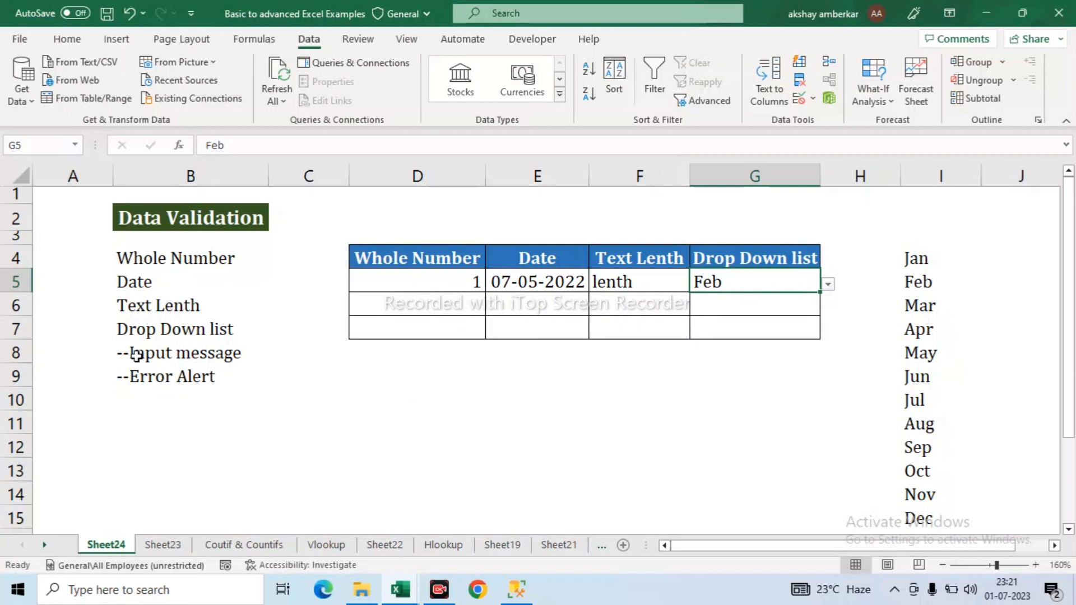
pyautogui.click(148, 381)
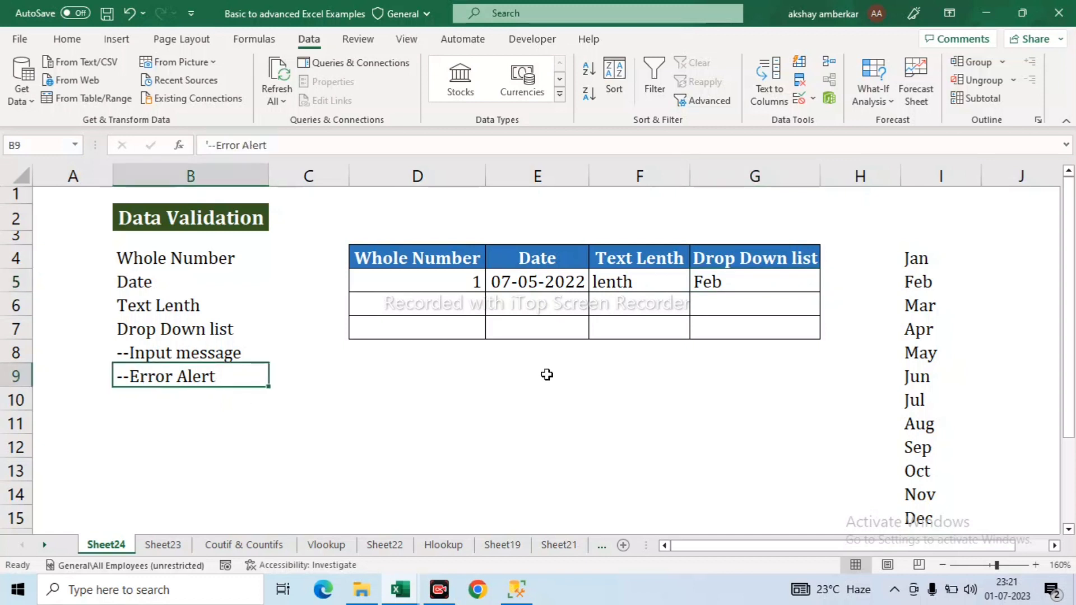
pyautogui.moveTo(432, 283); pyautogui.dragTo(747, 326)
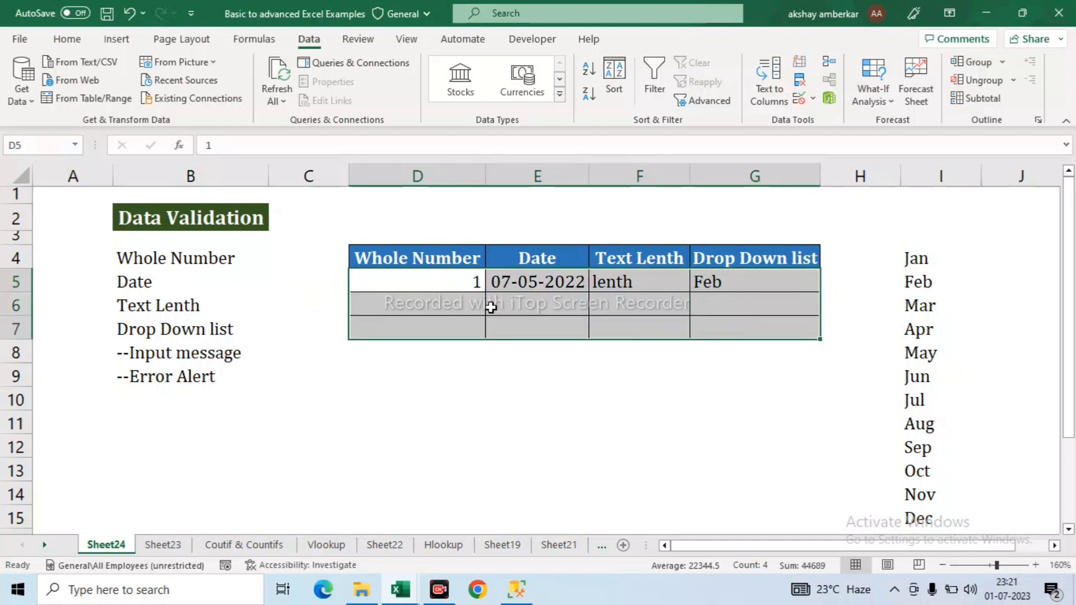
pyautogui.click(435, 285)
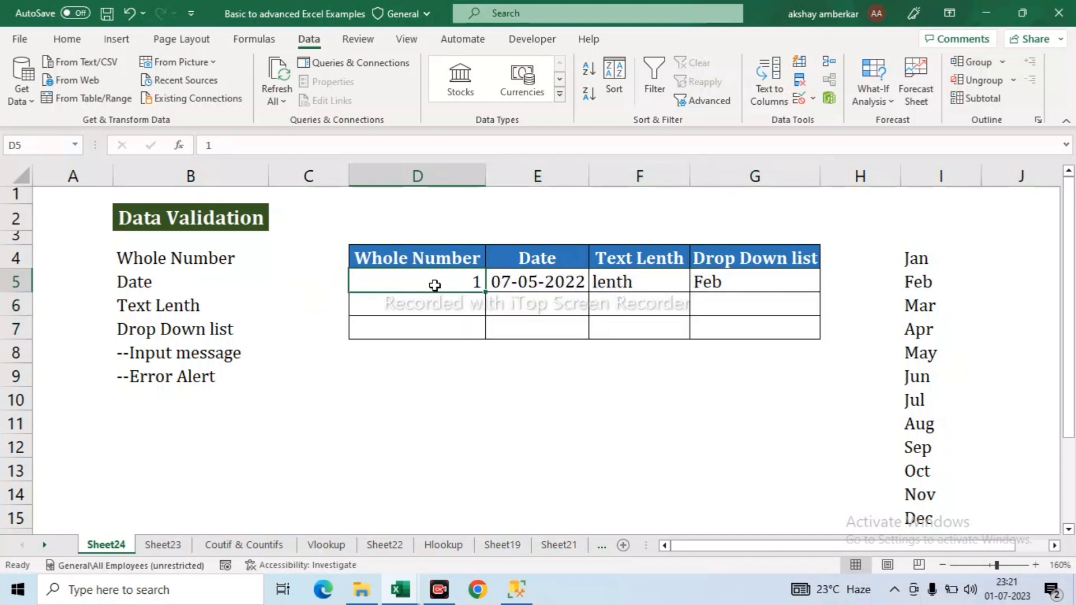
pyautogui.moveTo(432, 278); pyautogui.dragTo(434, 341)
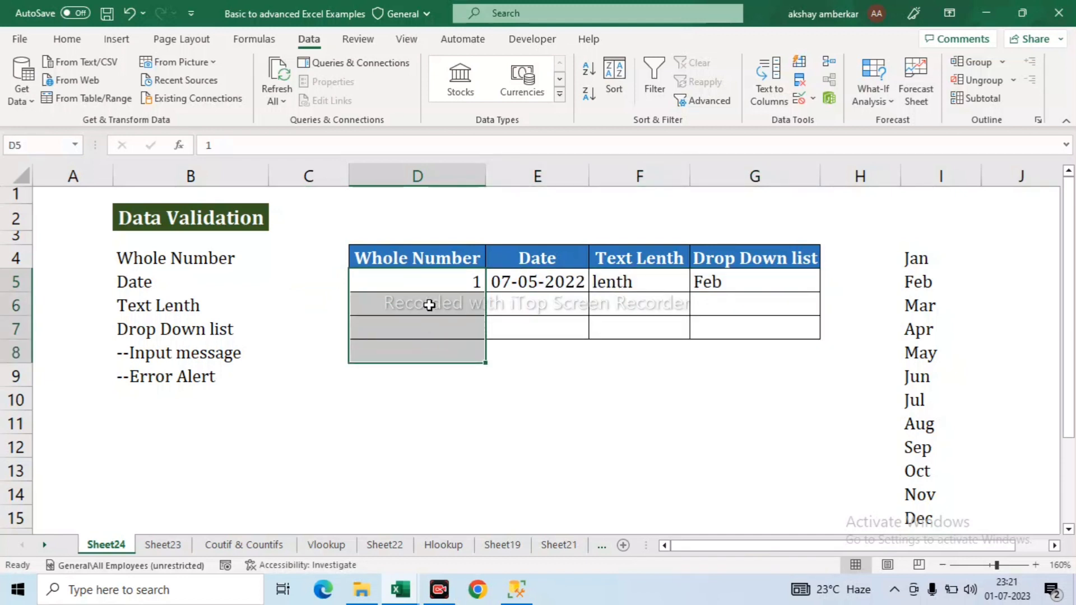
# Try to enter "u" in cell D6 of the Whole Number column to test its validation.
pyautogui.click(429, 304)
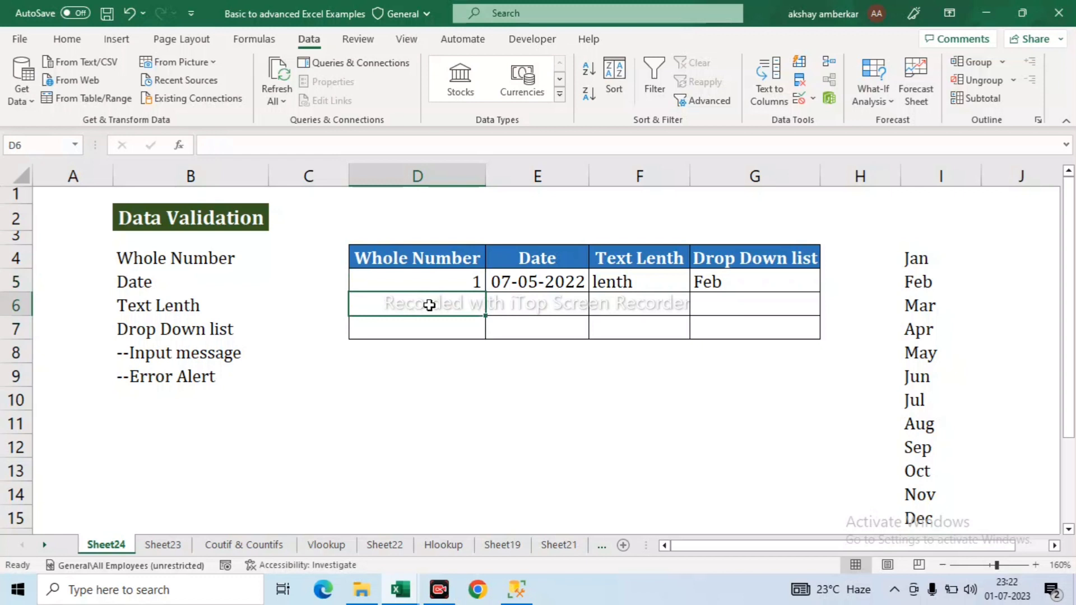
pyautogui.write('u')
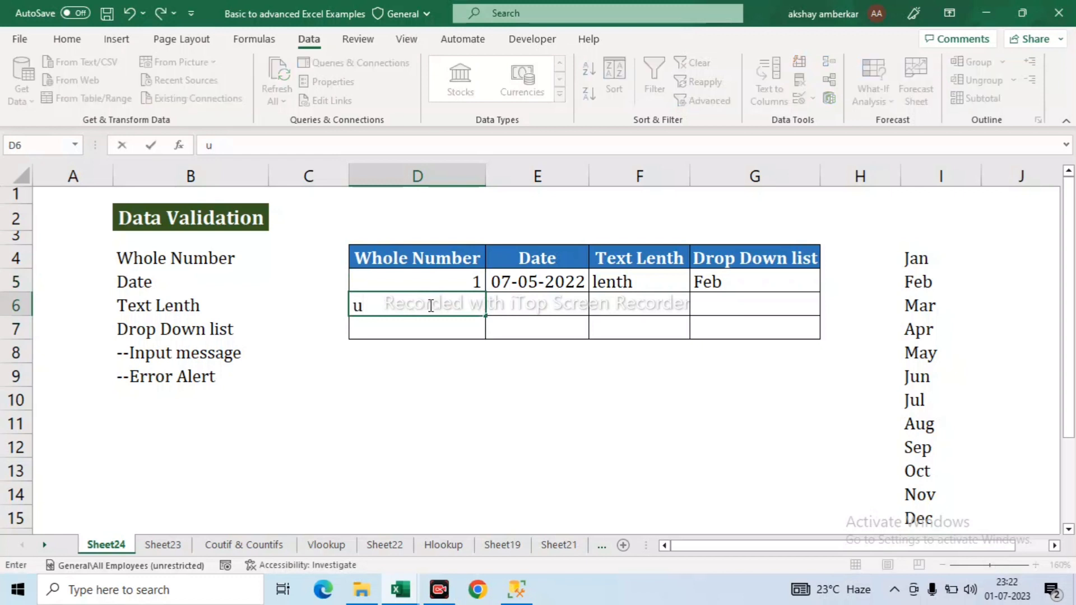
pyautogui.press('Return')
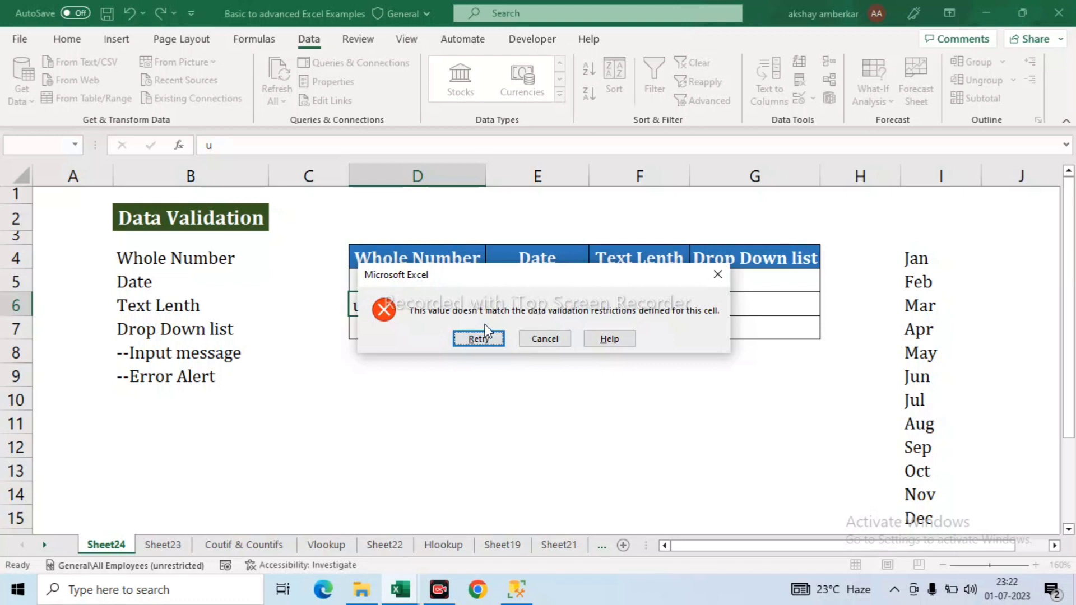
pyautogui.click(718, 274)
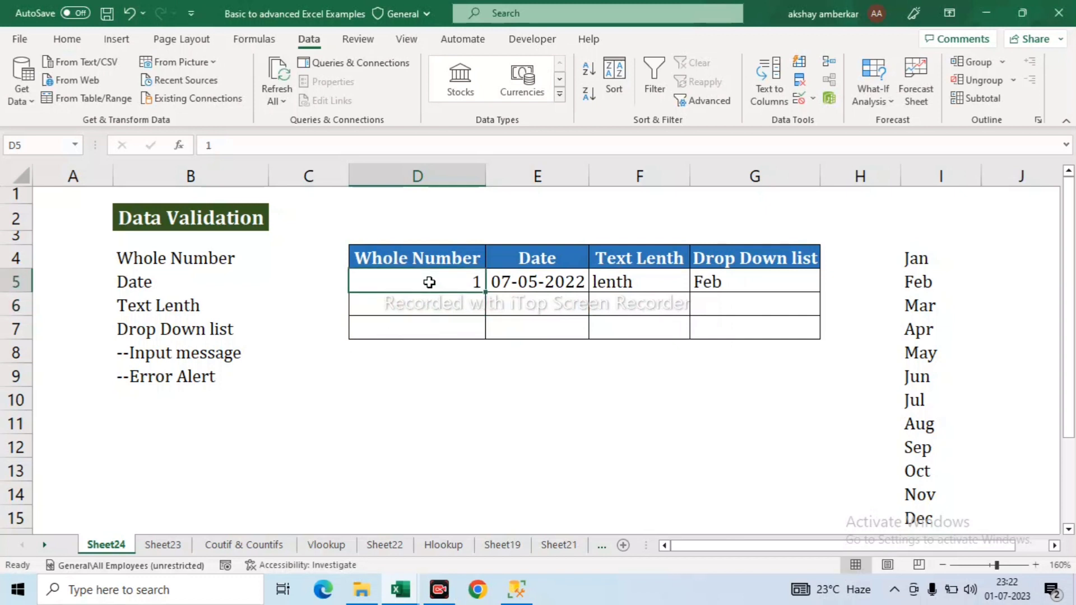
# Start a custom Stop-style error alert for the validation of cells D5:D7, with the title "Number Entry".
pyautogui.moveTo(428, 281); pyautogui.dragTo(434, 335)
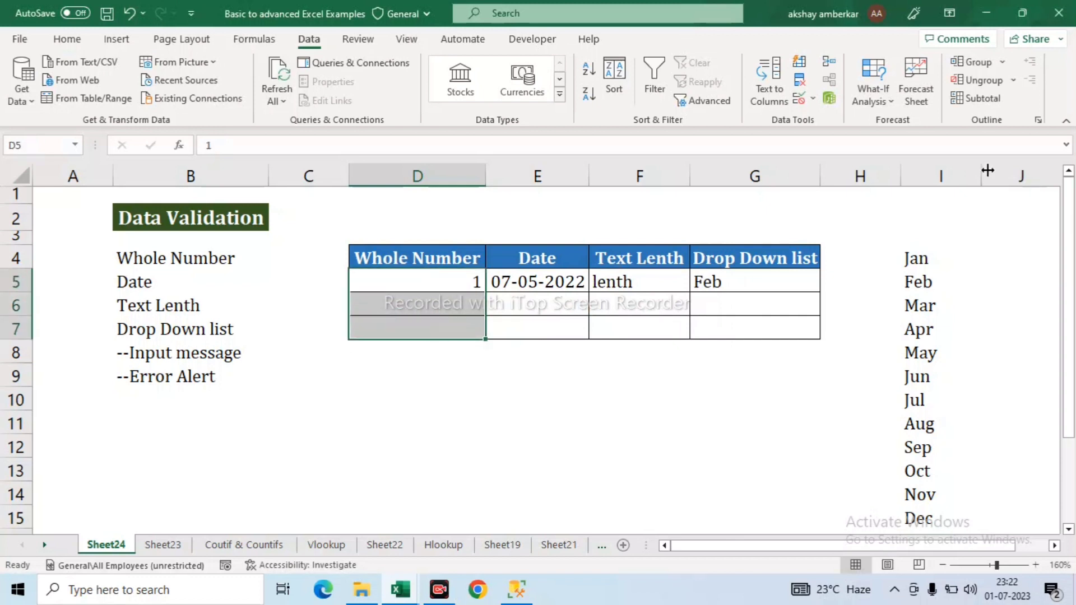
pyautogui.click(799, 101)
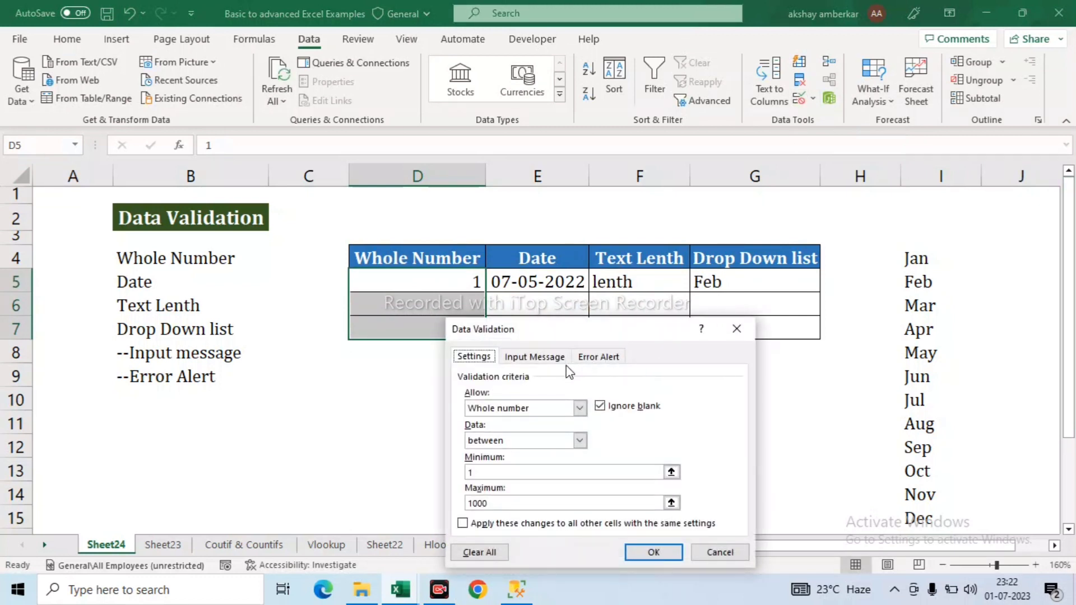
pyautogui.click(599, 357)
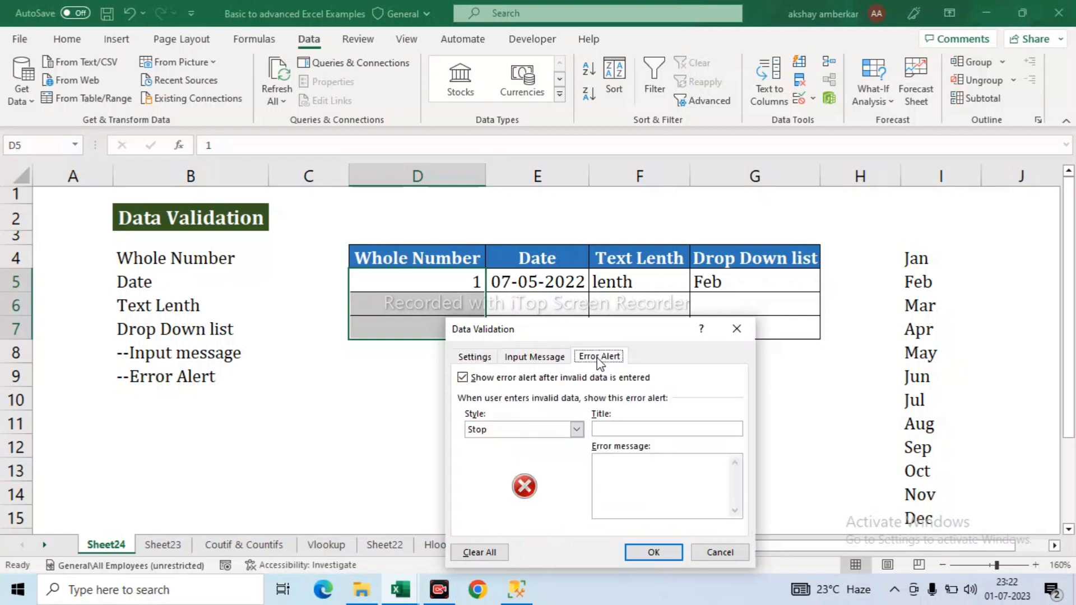
pyautogui.click(620, 428)
pyautogui.click(610, 429)
pyautogui.write('Number Entry Only')
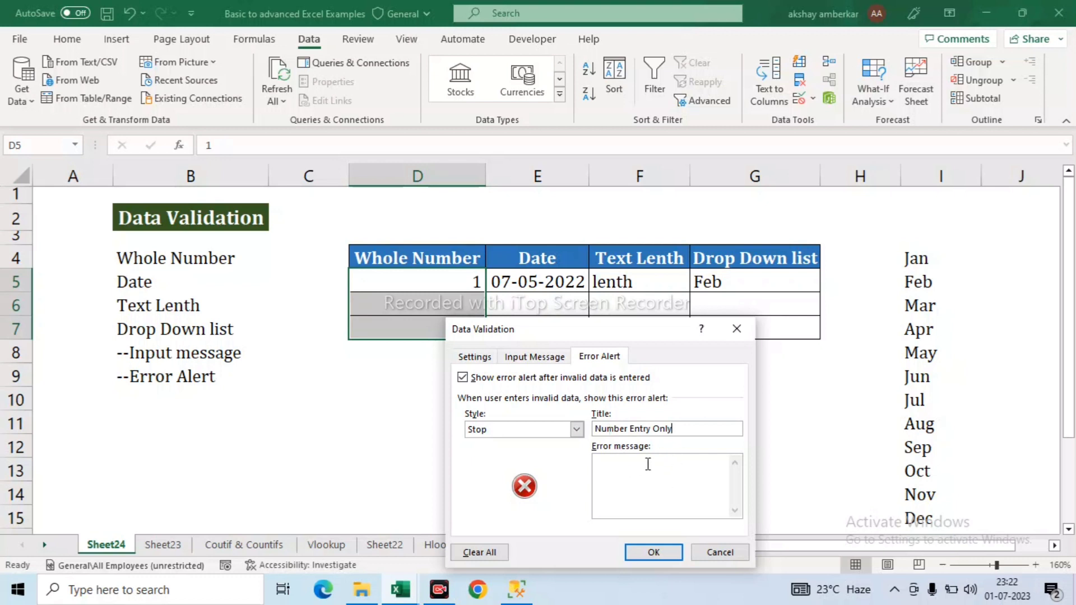
pyautogui.press('BackSpace')
pyautogui.press('BackSpace')
pyautogui.press('BackSpace')
pyautogui.press('BackSpace')
pyautogui.press('BackSpace')
# Set the error alert's message to "Enter number 1 to 100" and apply the validation.
pyautogui.click(624, 466)
pyautogui.write('1 to')
pyautogui.press('BackSpace')
pyautogui.press('BackSpace')
pyautogui.press('BackSpace')
pyautogui.press('BackSpace')
pyautogui.write('1')
pyautogui.press('BackSpace')
pyautogui.write('Enter number 1 to 100')
pyautogui.click(664, 555)
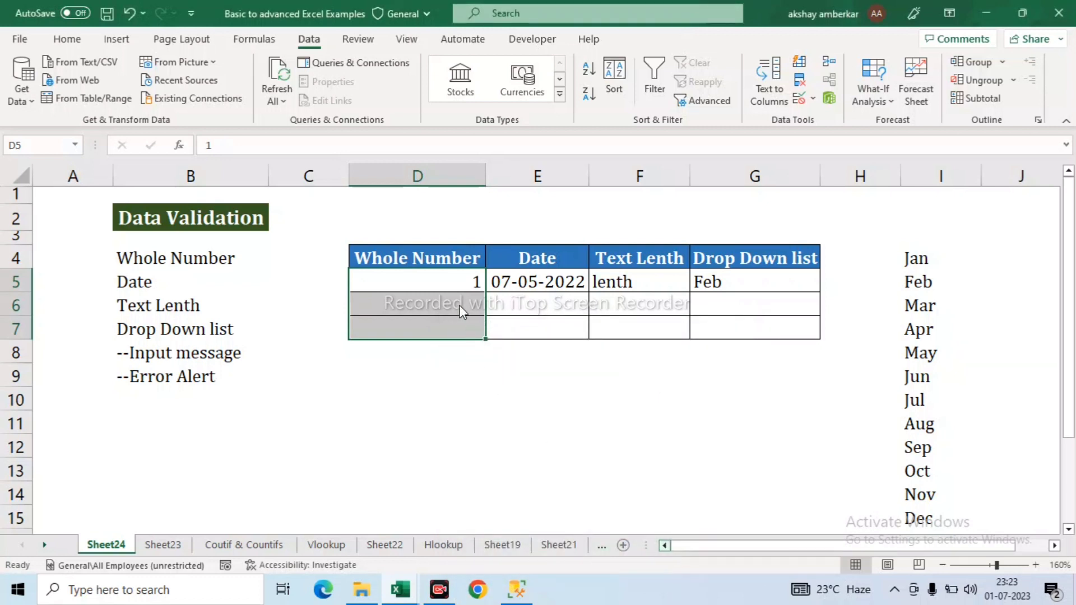
# Test the error alert in cell D6 by trying to enter "e" and 7000, dismissing the alert each time.
pyautogui.click(458, 303)
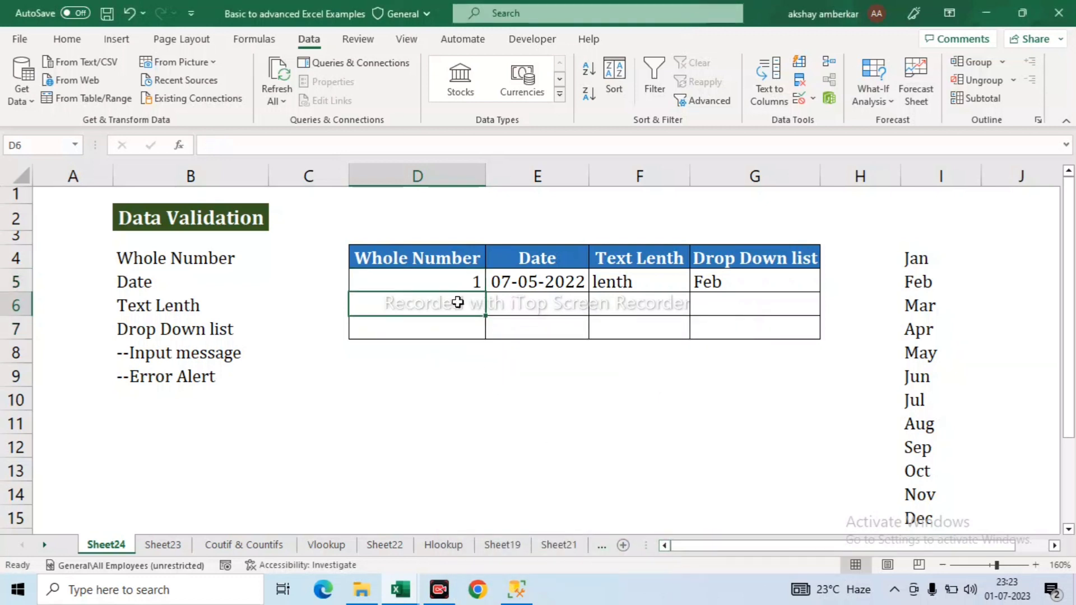
pyautogui.write('e')
pyautogui.press('Return')
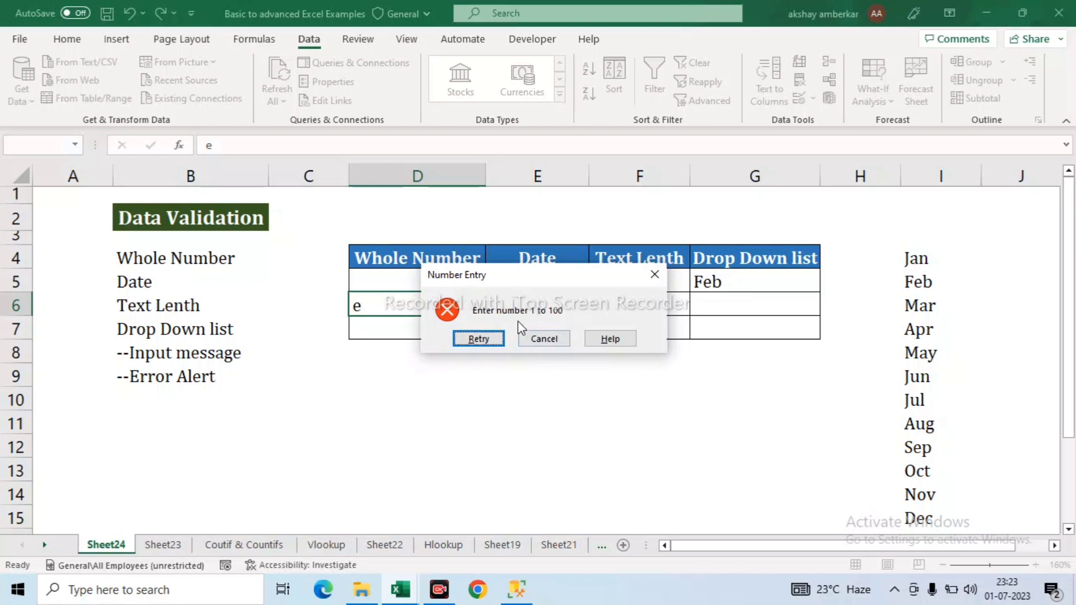
pyautogui.click(655, 275)
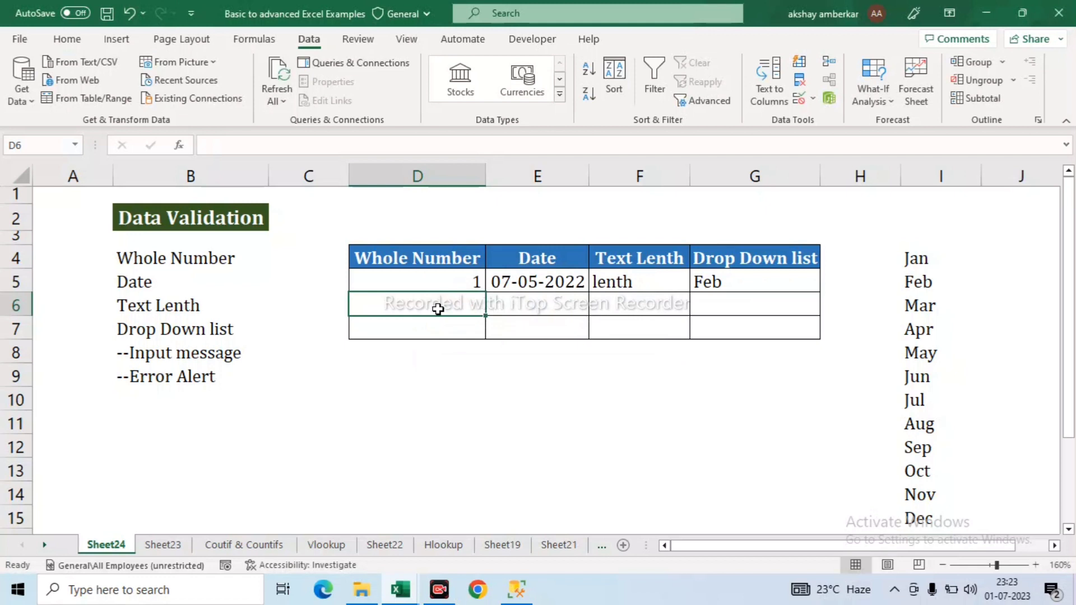
pyautogui.write('7000')
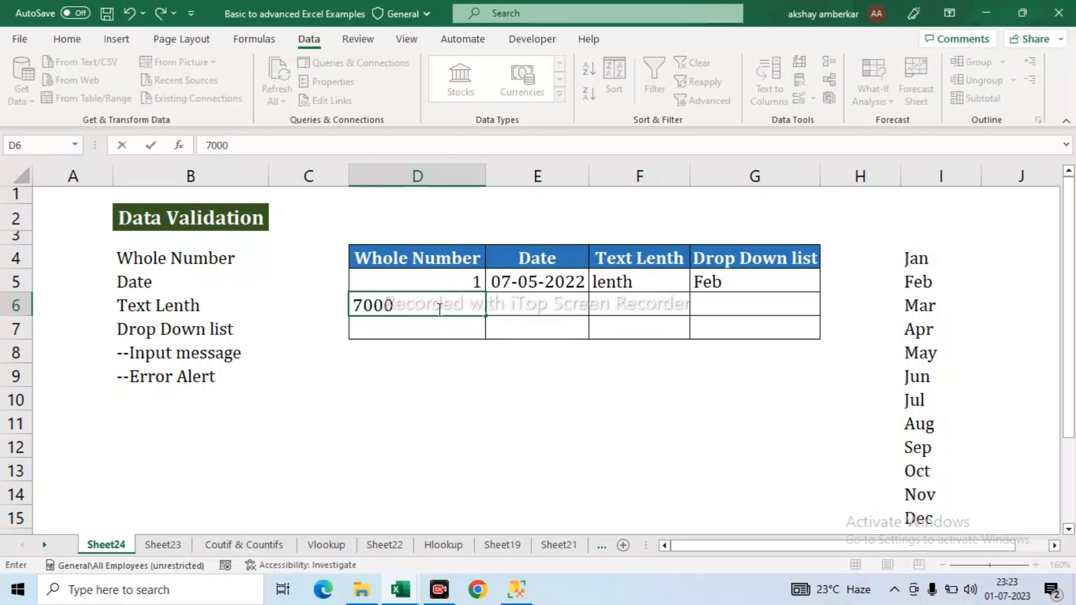
pyautogui.press('Return')
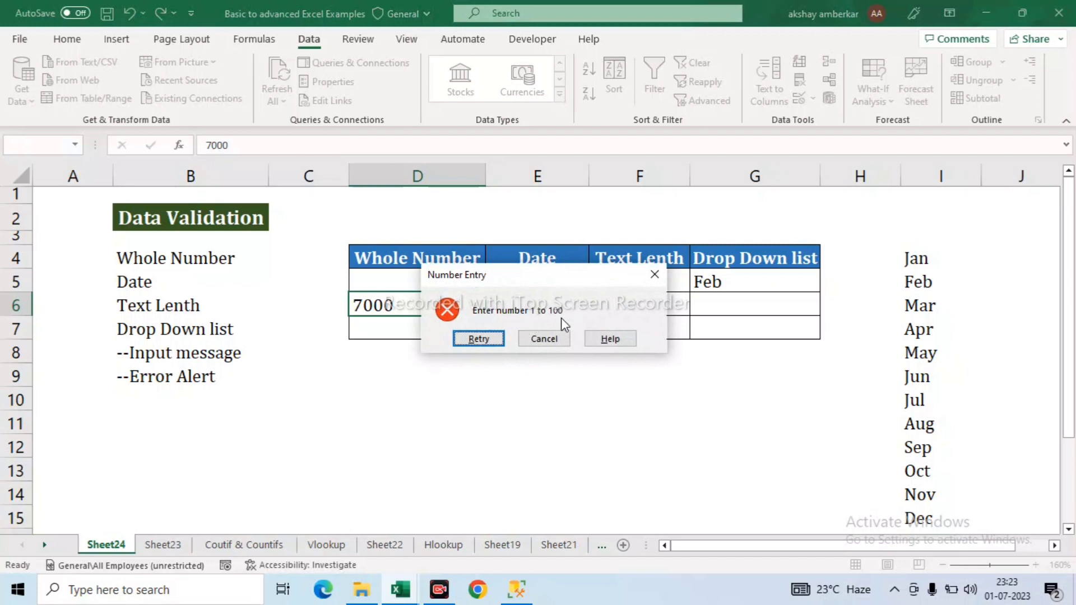
pyautogui.click(655, 274)
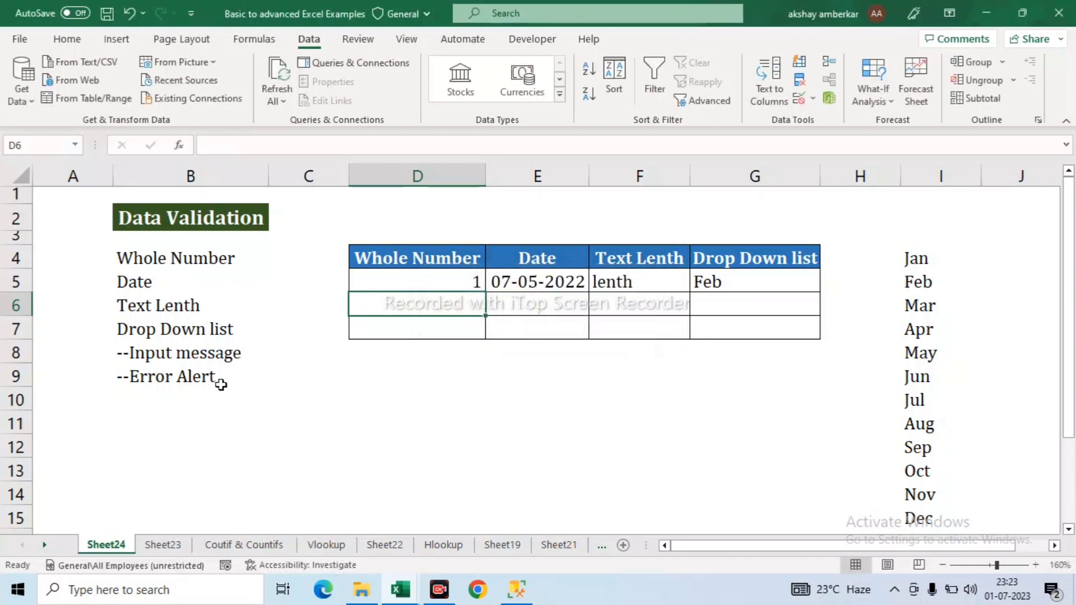
# Add an input message to the date validation of cell E5, titled "Date" with the text "Enter Date Only".
pyautogui.click(148, 355)
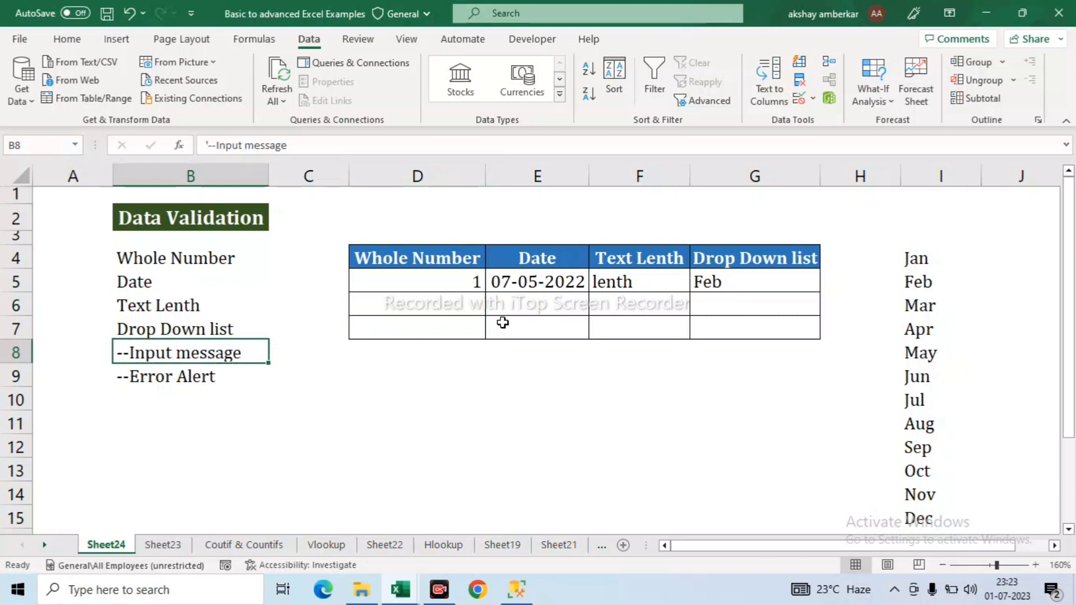
pyautogui.click(529, 305)
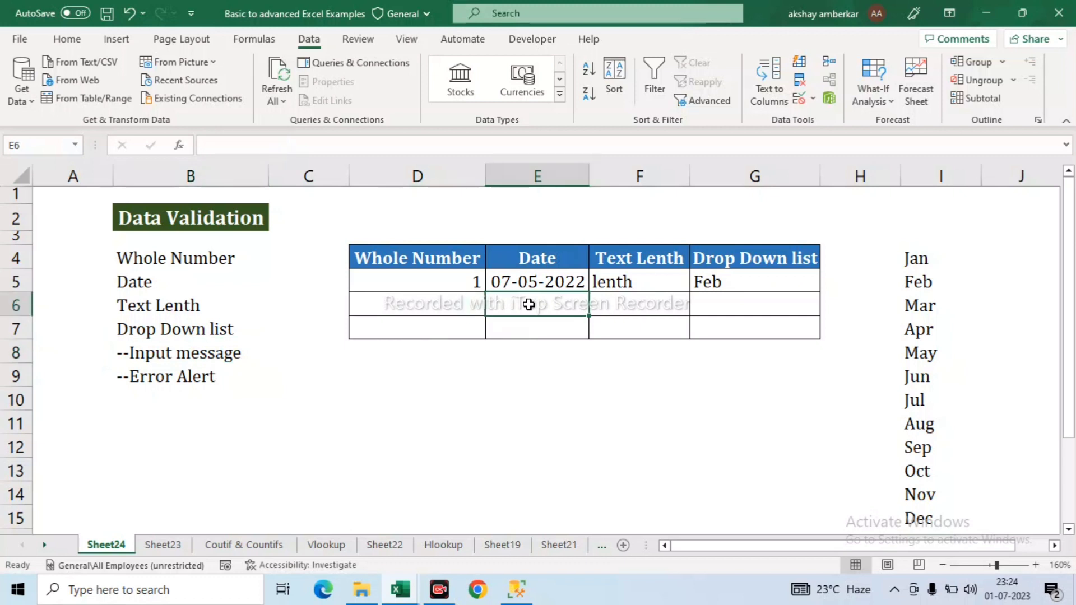
pyautogui.click(531, 281)
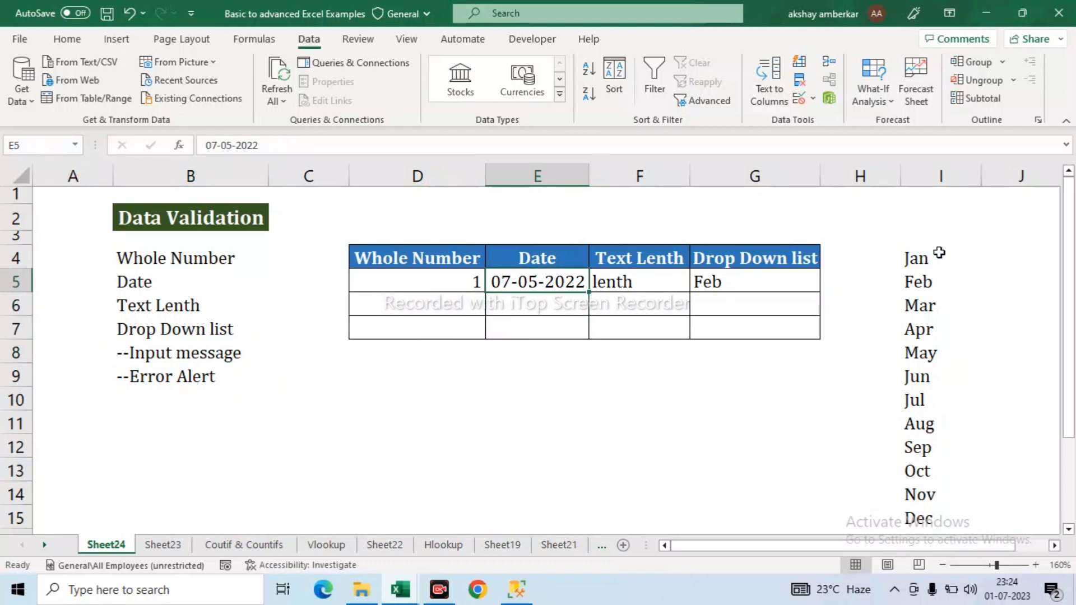
pyautogui.click(804, 103)
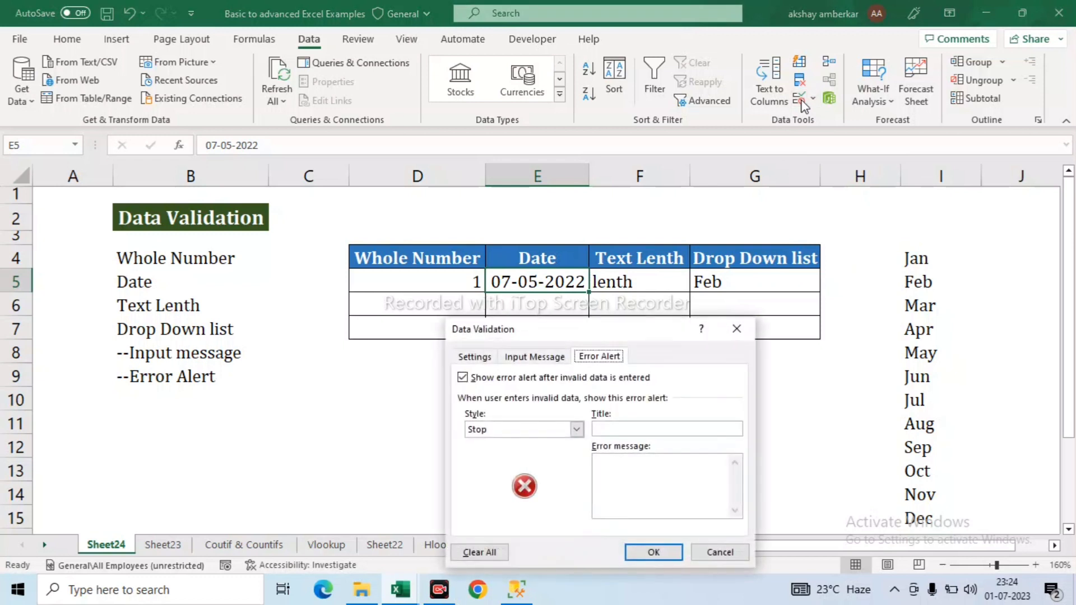
pyautogui.click(543, 357)
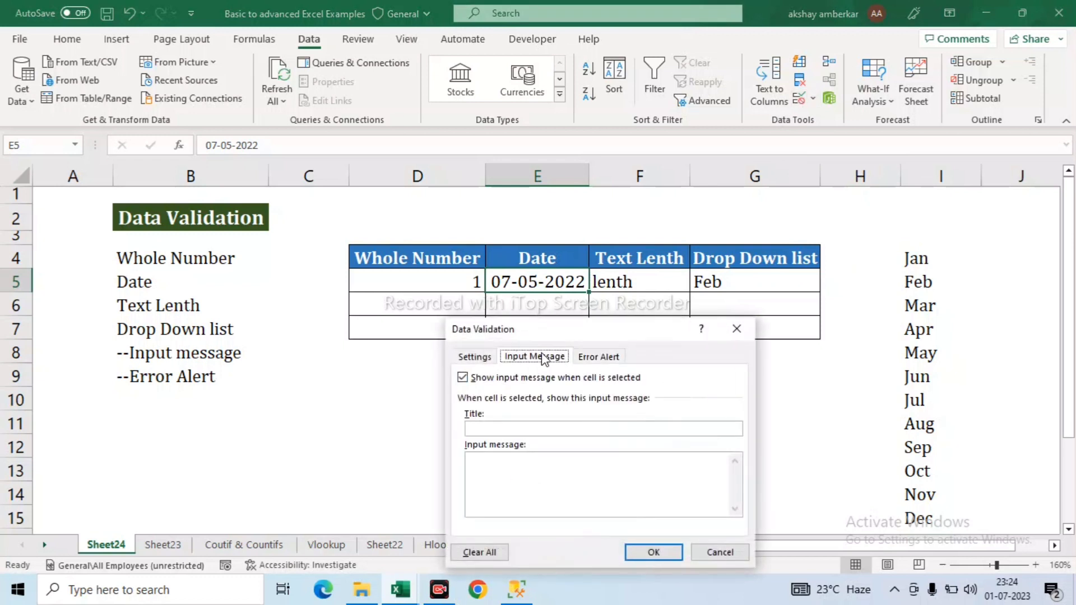
pyautogui.click(507, 428)
pyautogui.write('Date')
pyautogui.click(482, 462)
pyautogui.write('Enter')
pyautogui.write(' Dat')
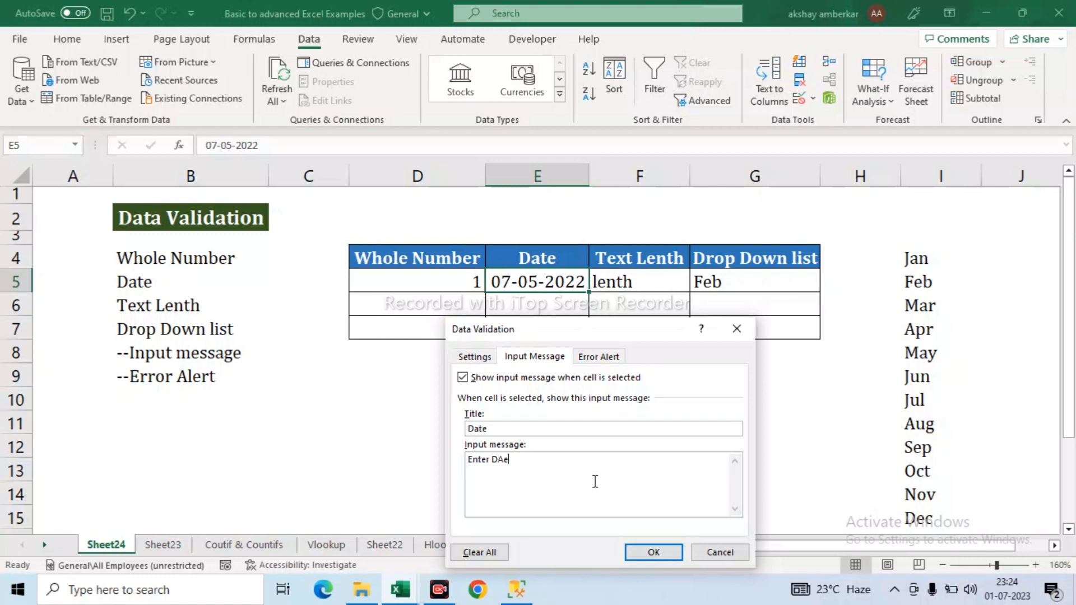
pyautogui.write('e Only')
pyautogui.click(658, 553)
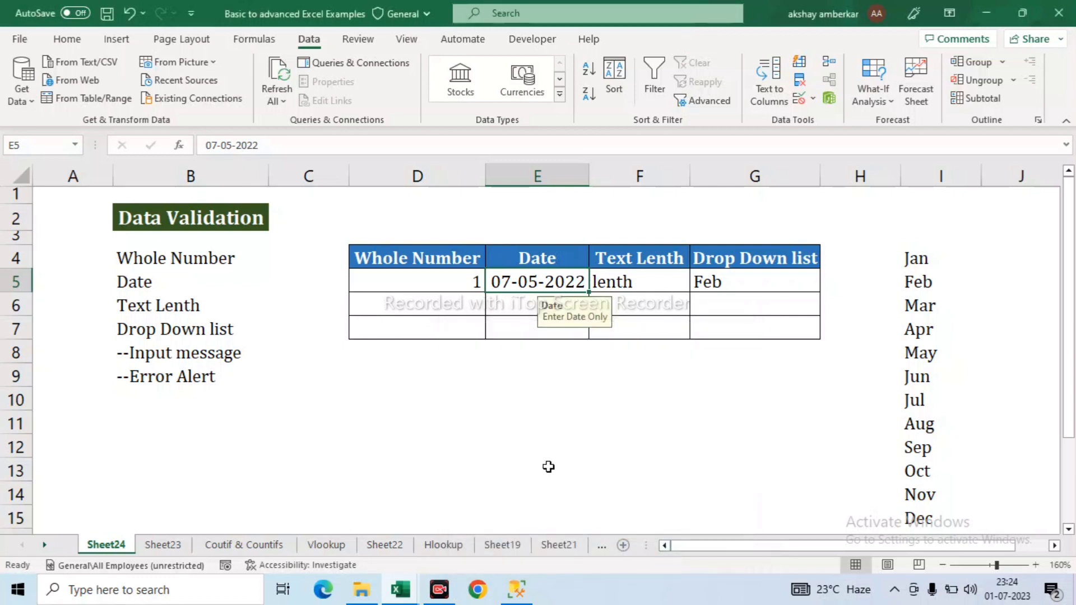
# Check the input message by selecting cell E5 and comparing it with the empty date cell E6.
pyautogui.moveTo(521, 372); pyautogui.dragTo(523, 287)
pyautogui.click(523, 285)
pyautogui.click(519, 305)
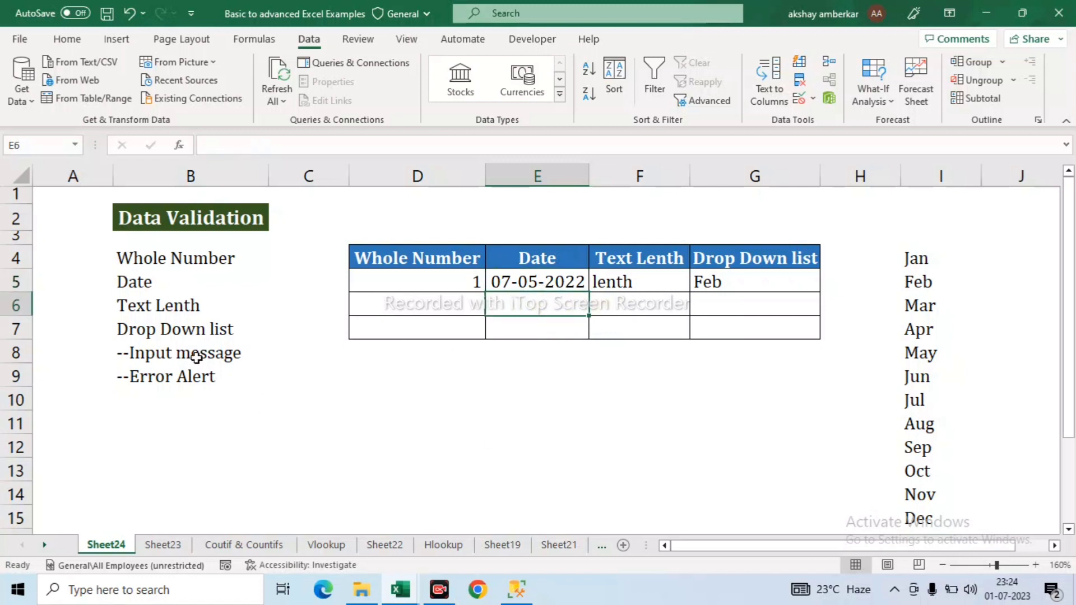
# Enter "re" in cell D6 of the Whole Number column and leave the table.
pyautogui.click(413, 305)
pyautogui.write('re')
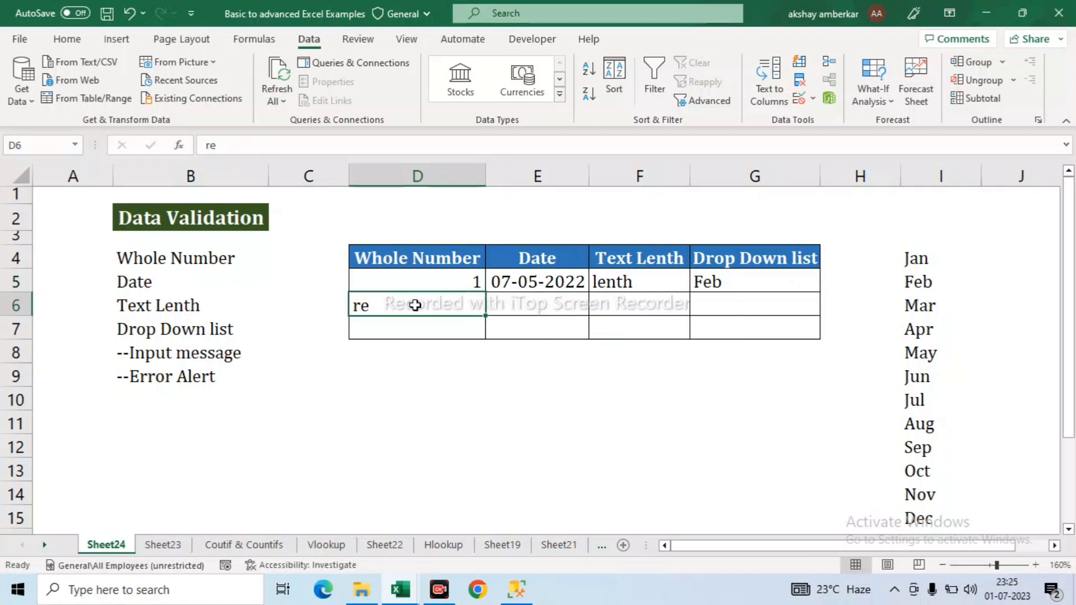
pyautogui.click(426, 328)
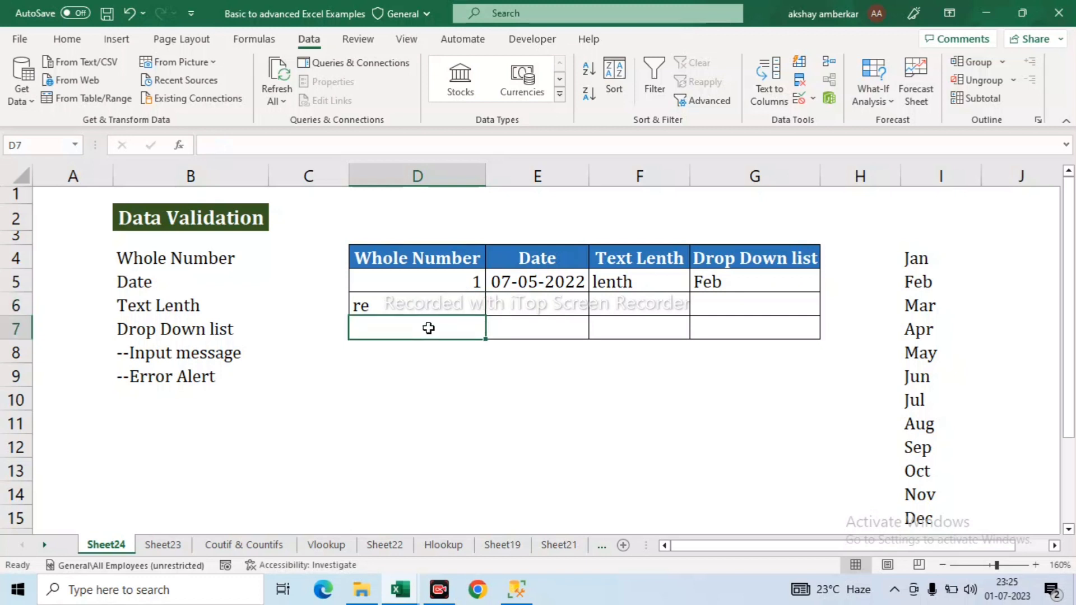
pyautogui.moveTo(405, 259); pyautogui.dragTo(759, 343)
pyautogui.click(473, 427)
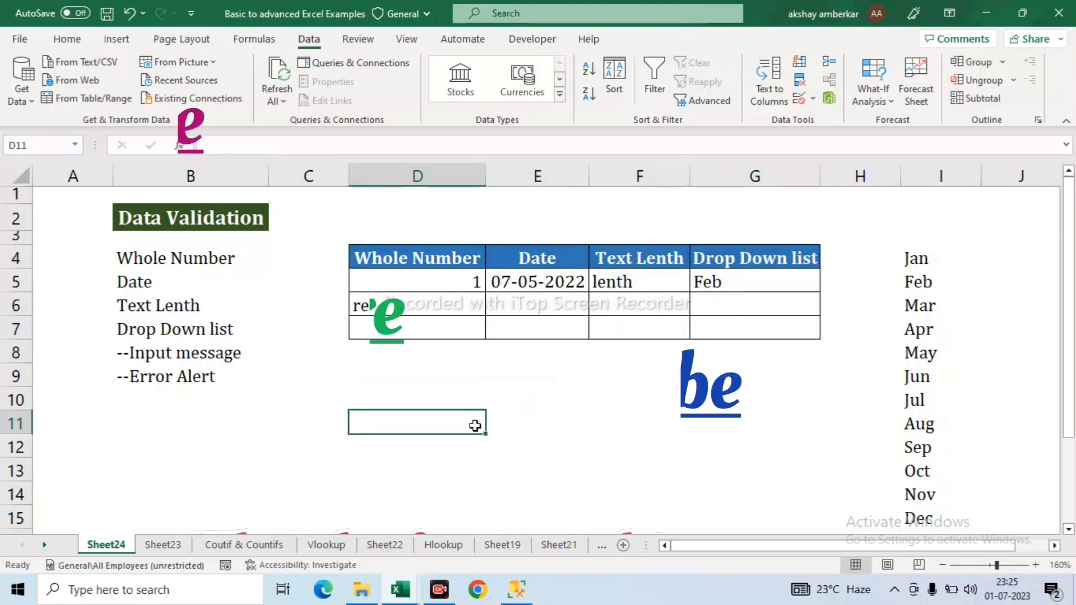